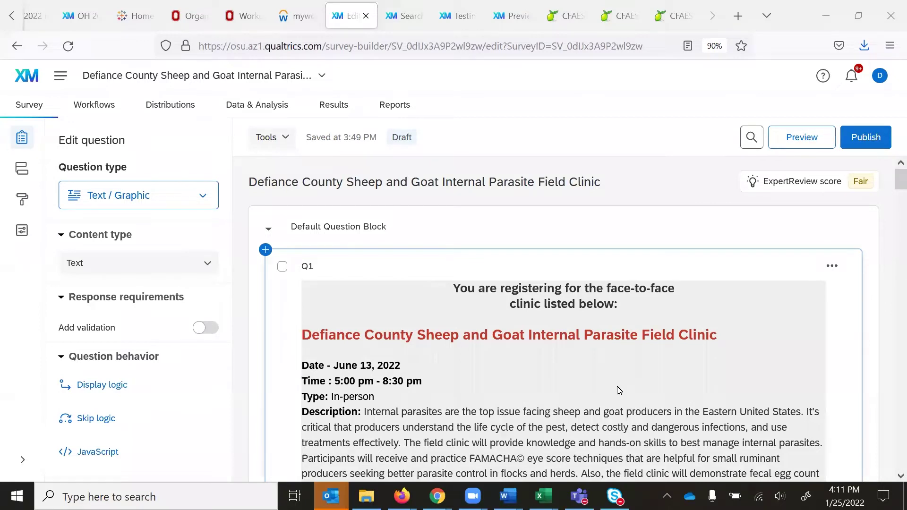
Step: From the survey's Workflows page, create a new workflow started by an event
scroll(619, 390, "down", 10)
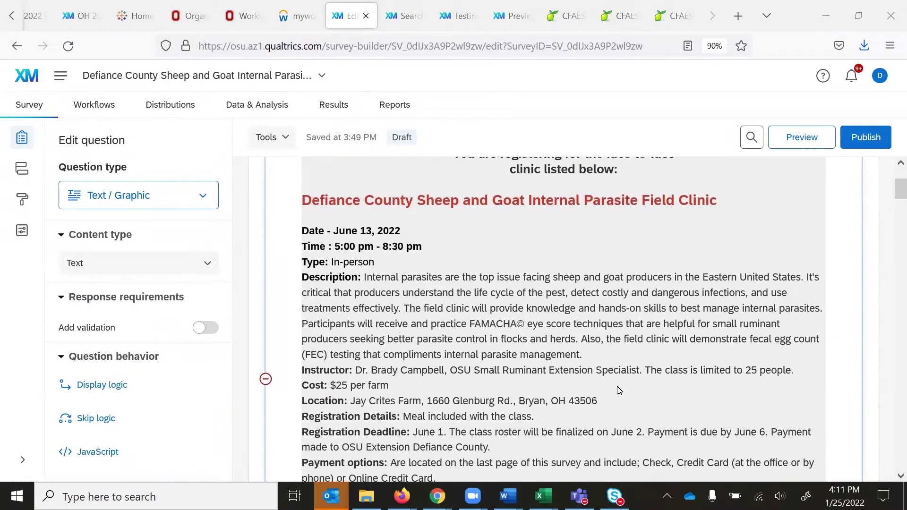
scroll(619, 391, "down", 20)
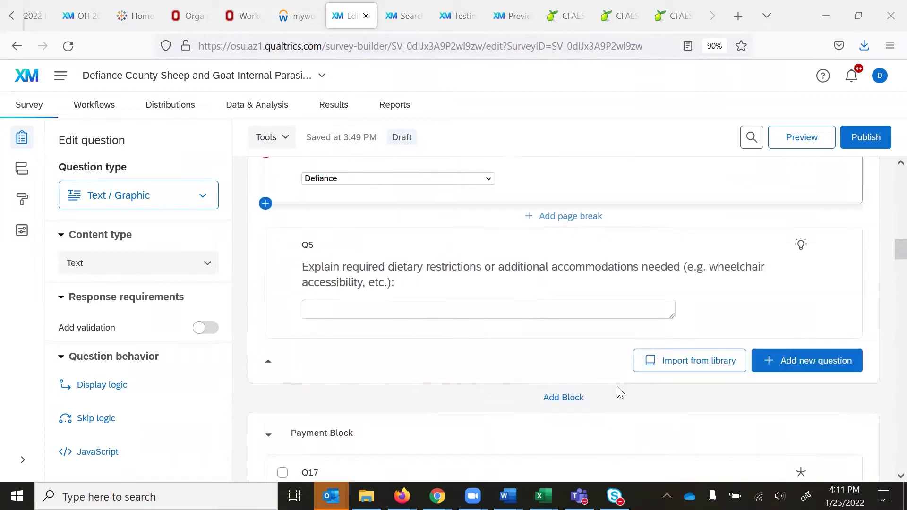
scroll(617, 388, "up", 6)
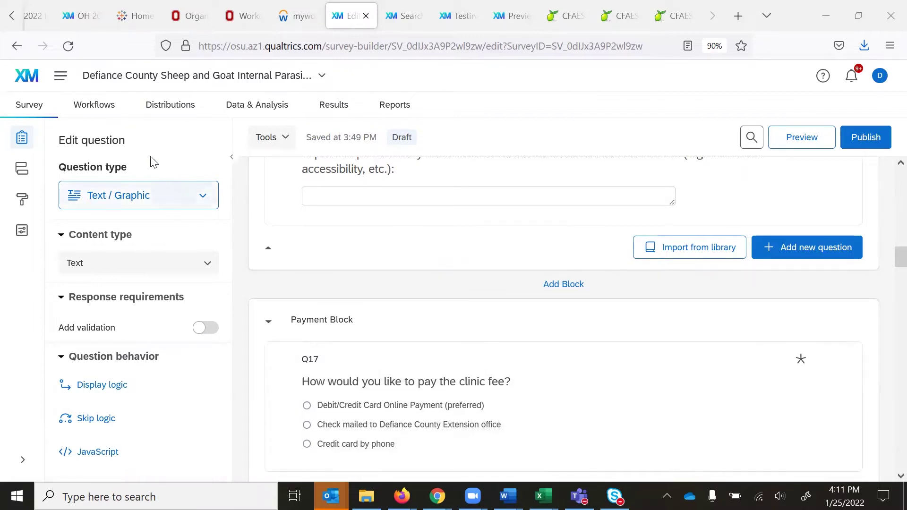
left_click(97, 105)
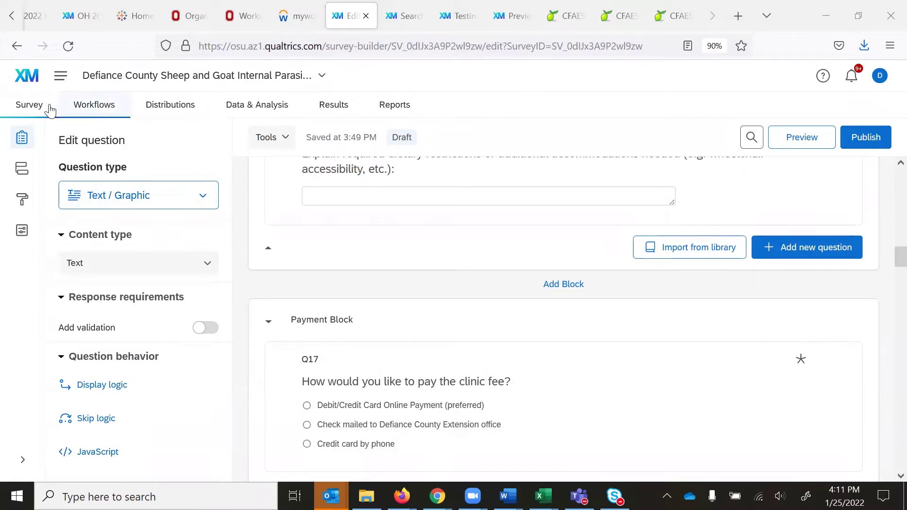
left_click(101, 108)
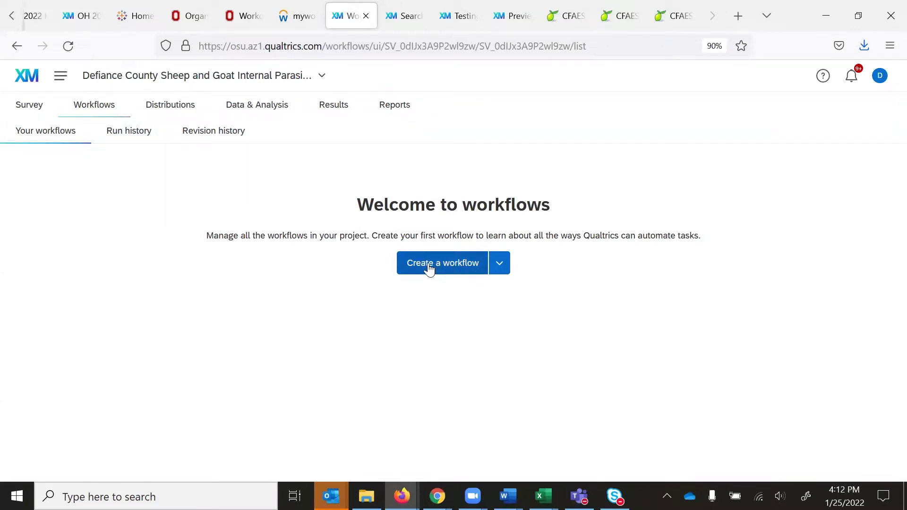
left_click(500, 265)
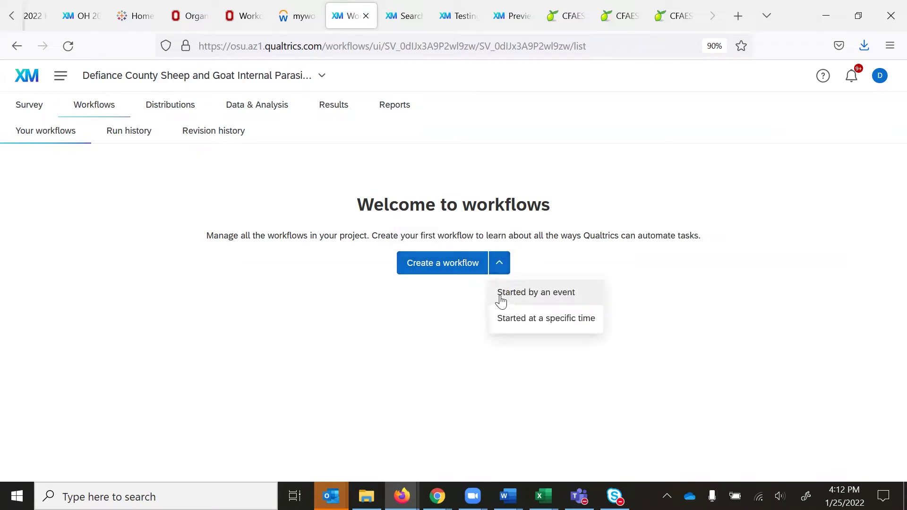
left_click(548, 294)
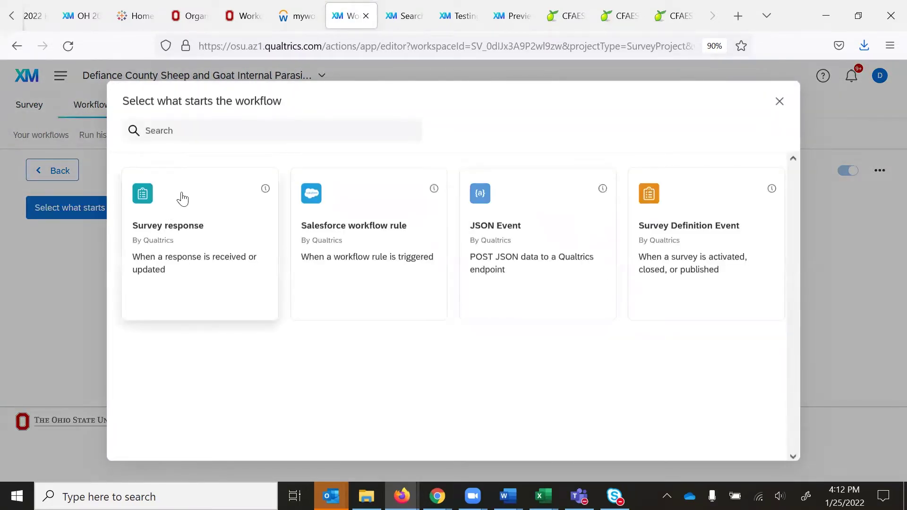
Step: Trigger the workflow on newly created survey responses, then add a step below the trigger
left_click(192, 241)
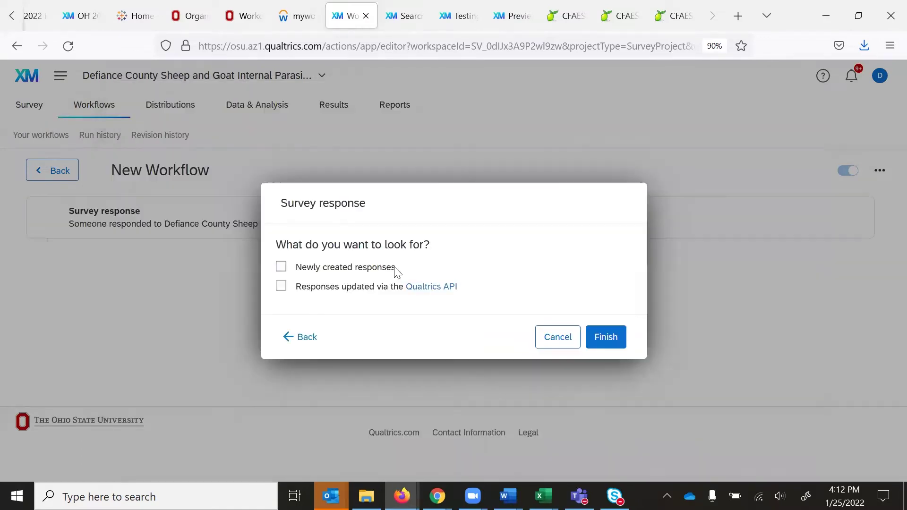
left_click(280, 273)
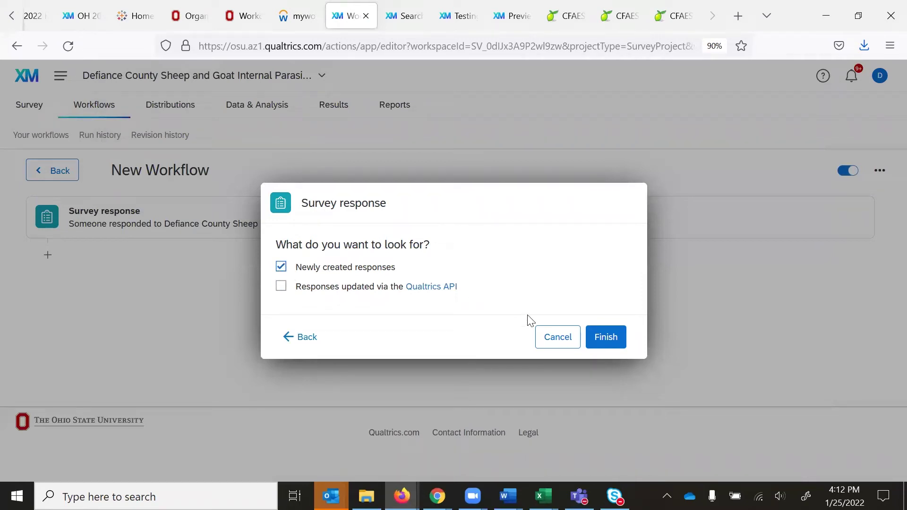
left_click(610, 339)
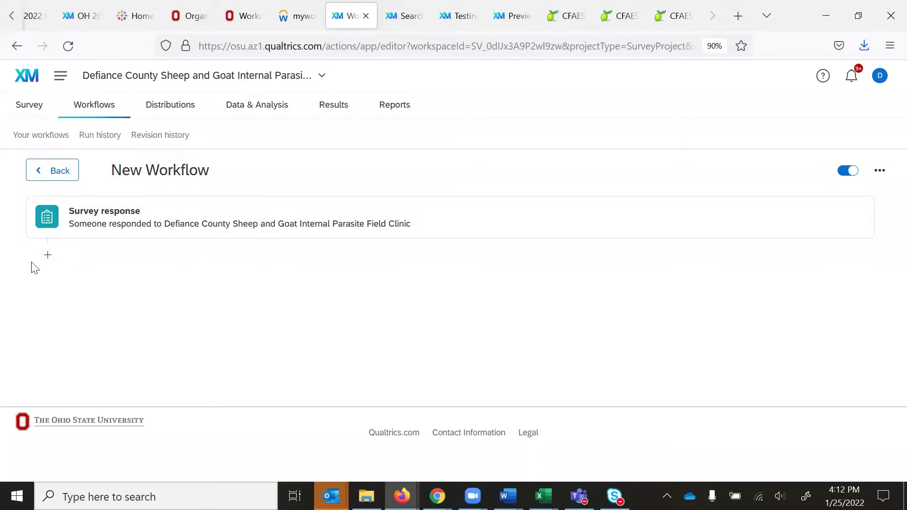
left_click(46, 255)
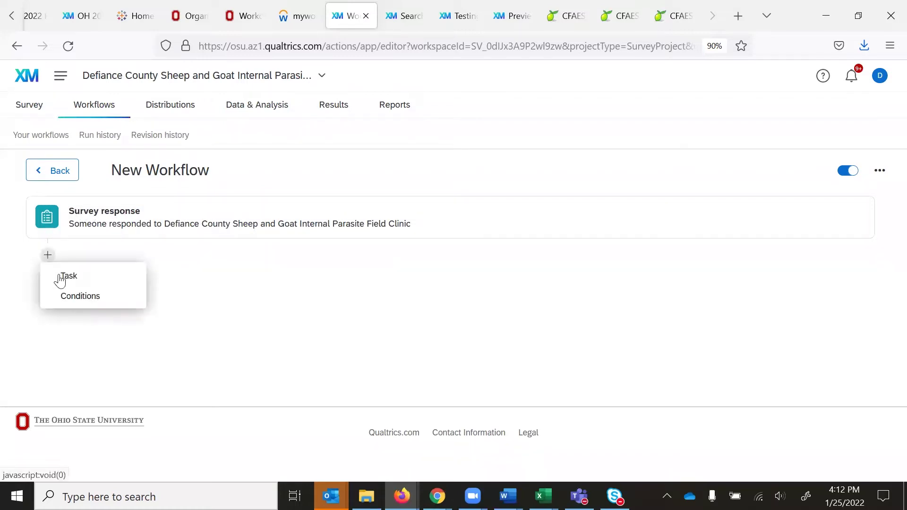
Step: Add a condition requiring Q17's 'Debit/Credit Card Online Payment (preferred)' answer to be selected
left_click(62, 303)
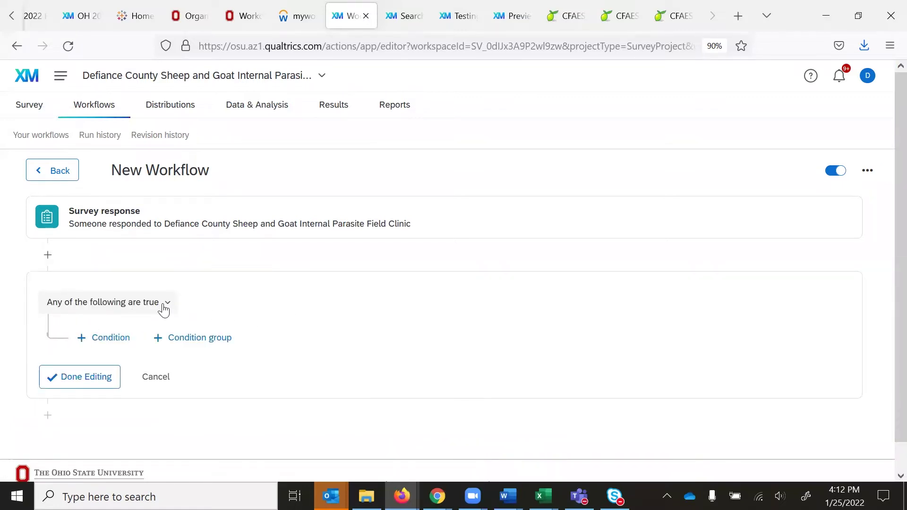
left_click(106, 338)
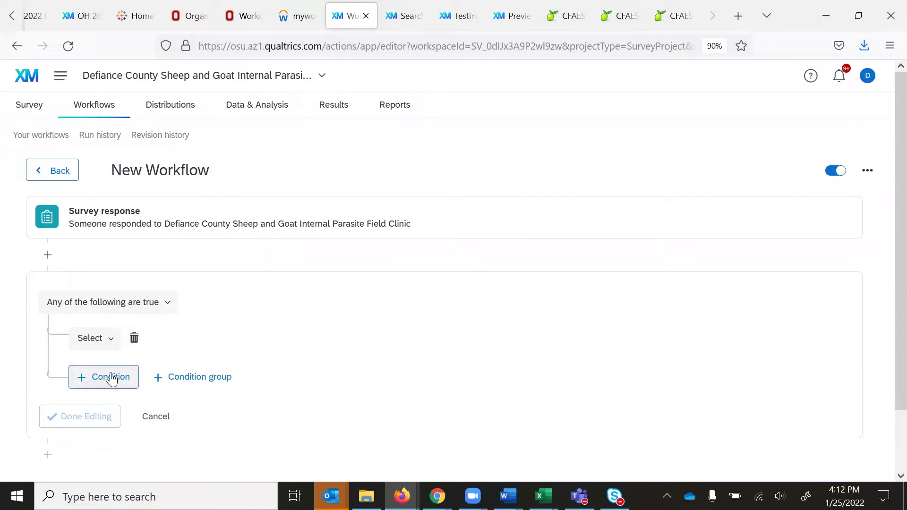
left_click(111, 340)
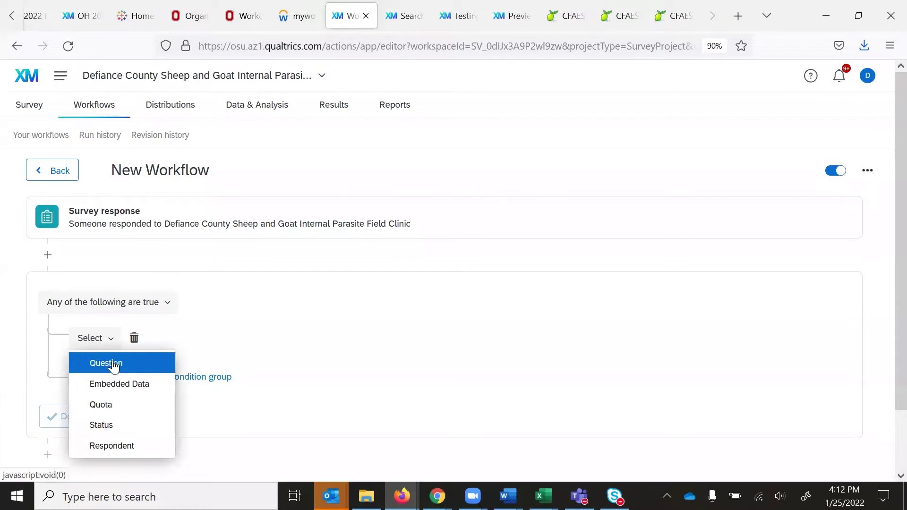
left_click(114, 367)
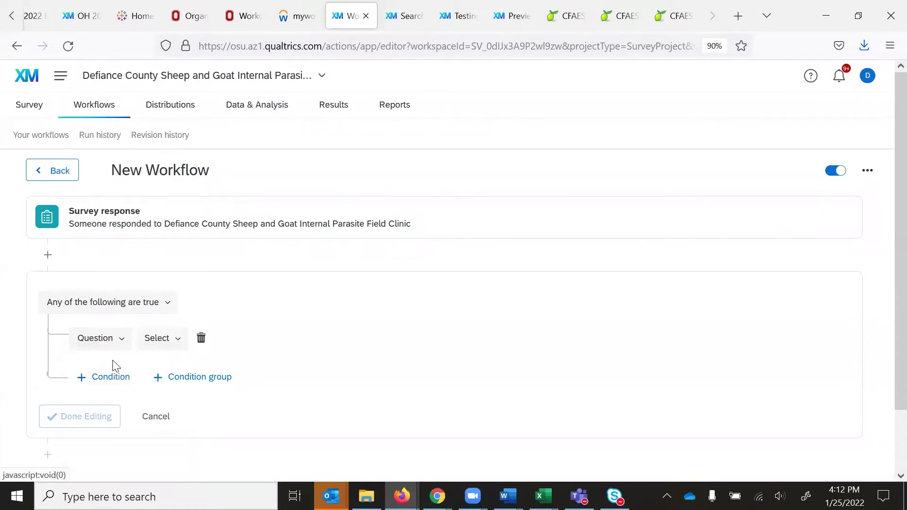
left_click(177, 342)
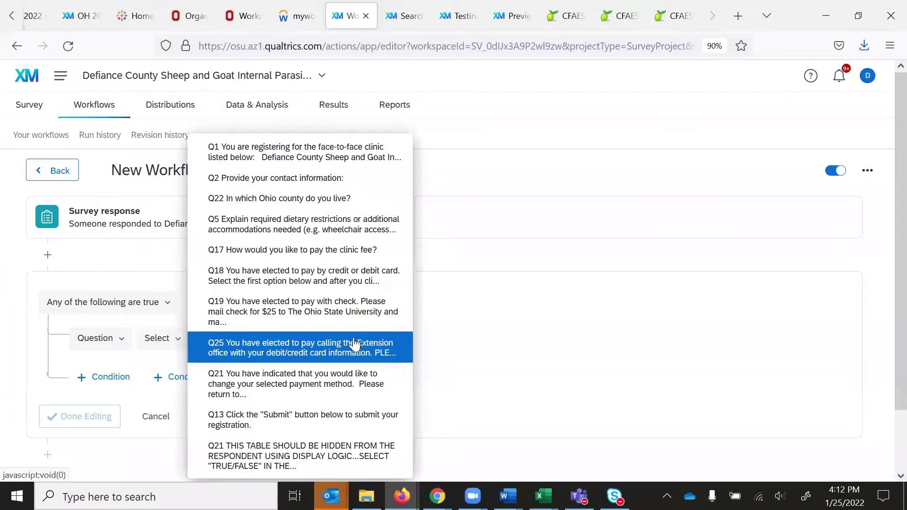
left_click(319, 257)
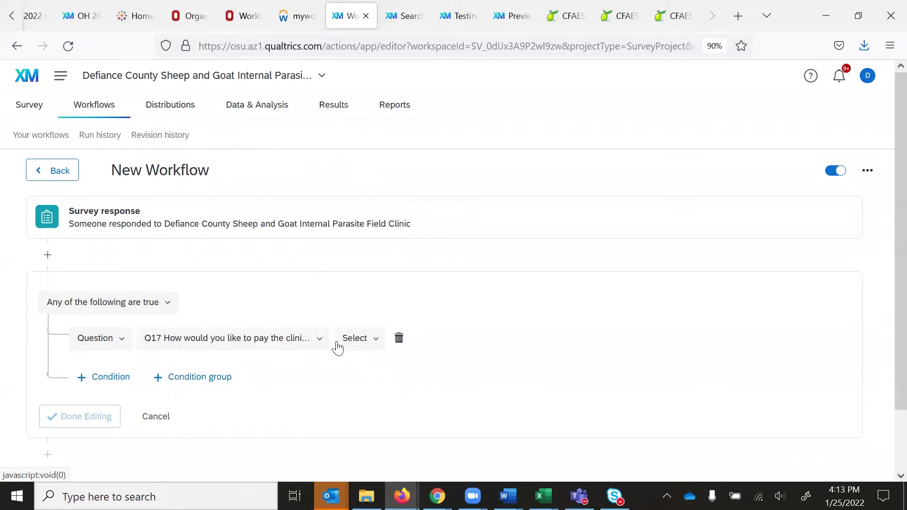
left_click(374, 340)
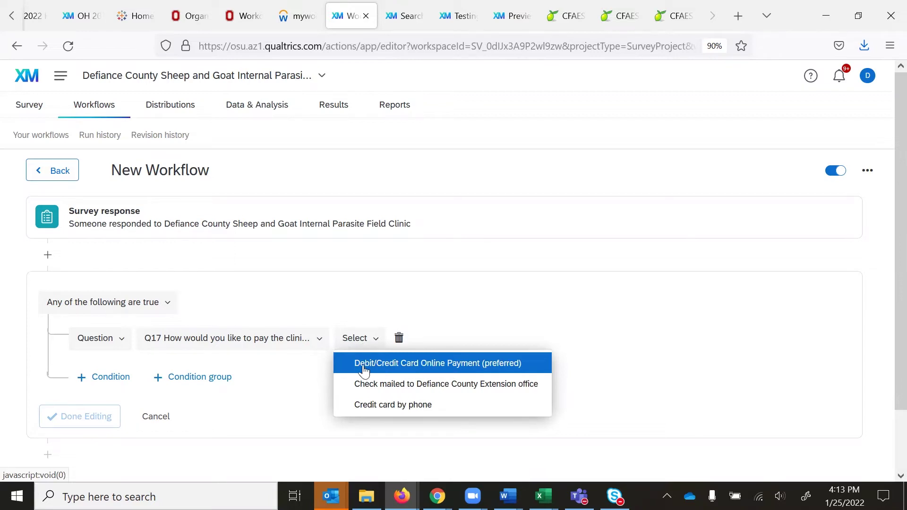
left_click(431, 371)
left_click(569, 341)
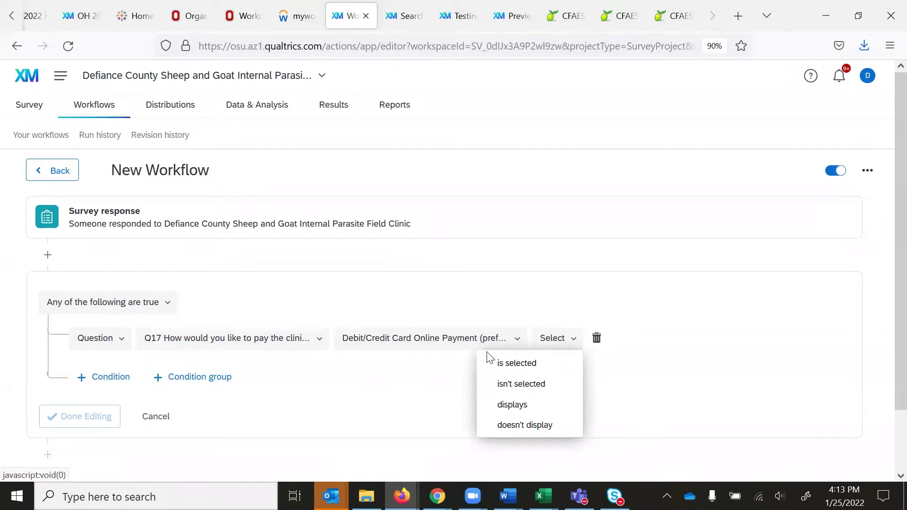
left_click(510, 364)
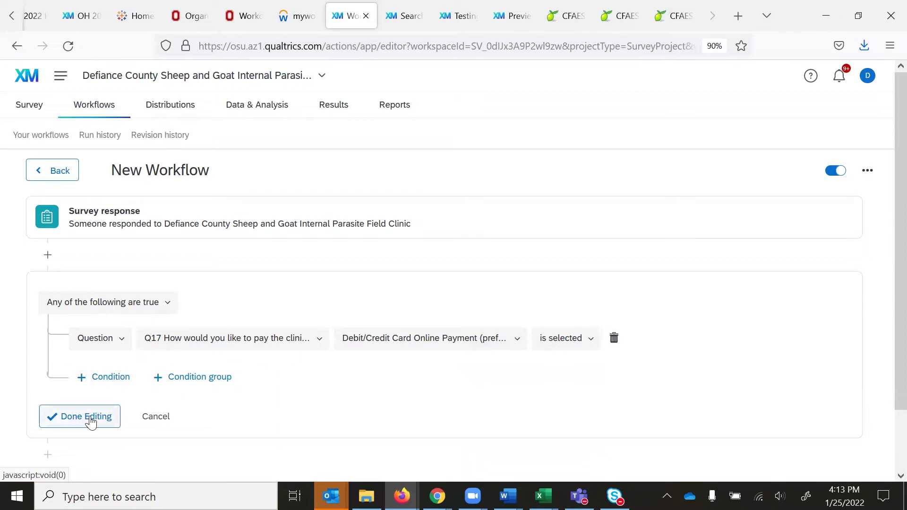
left_click(92, 418)
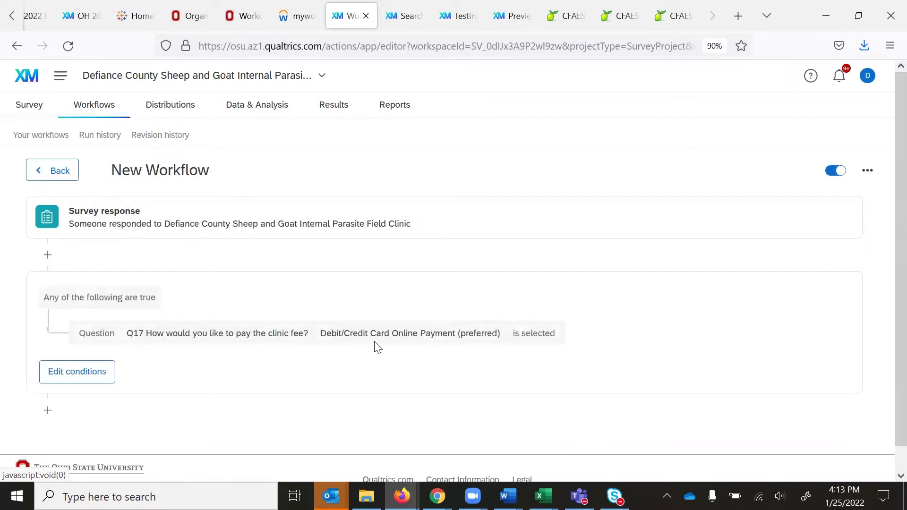
Step: Add an Email task after the condition
left_click(47, 415)
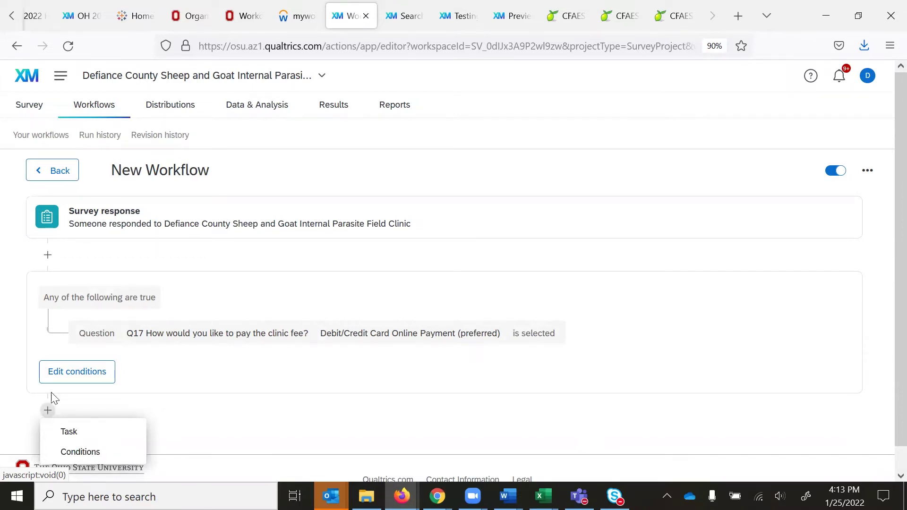
left_click(71, 432)
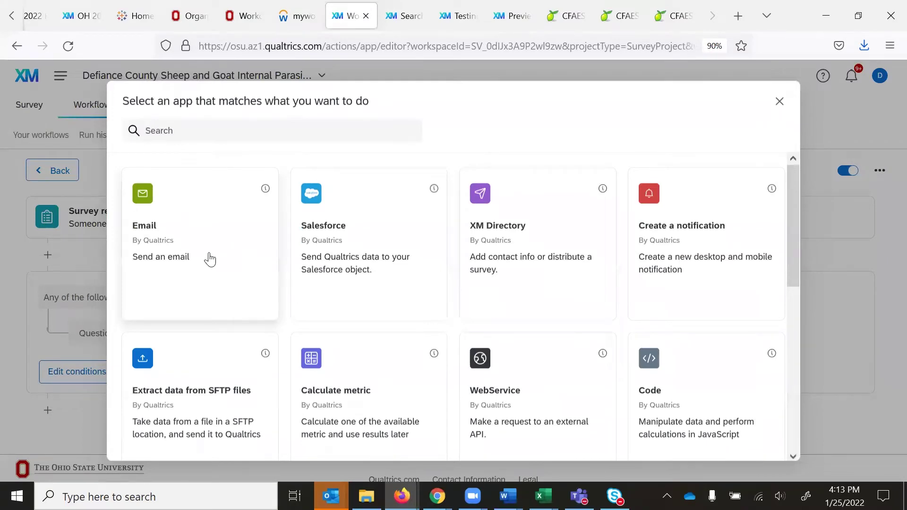
left_click(209, 257)
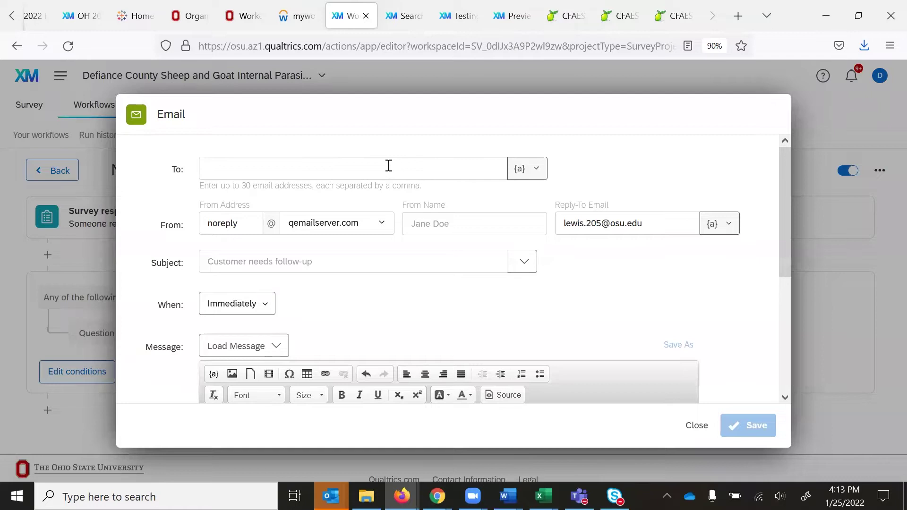
left_click(430, 174)
Step: Pipe the Email answer from Q2 'Provide your contact information' into the To field
left_click(537, 171)
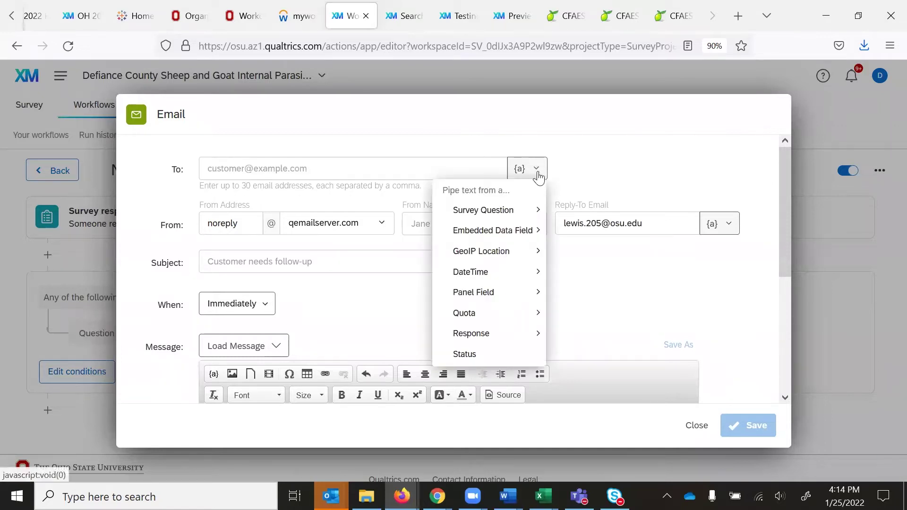
mouse_move(487, 221)
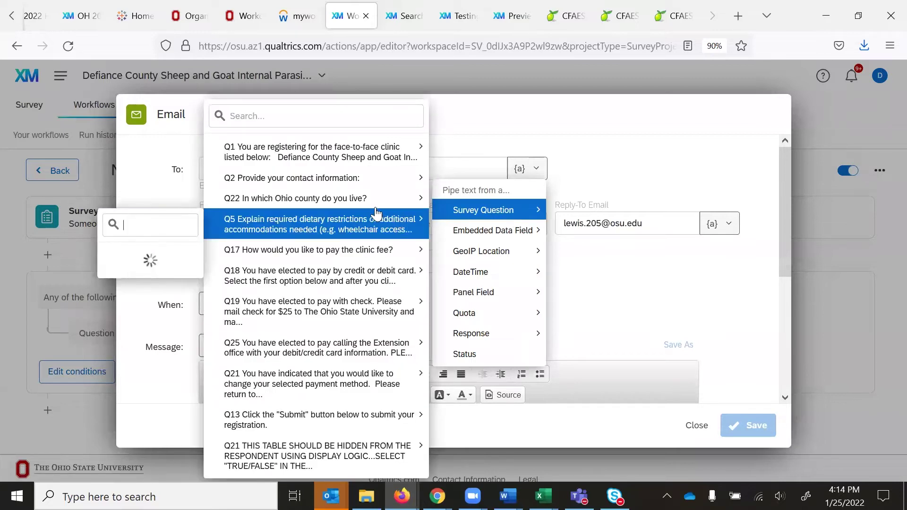
mouse_move(300, 179)
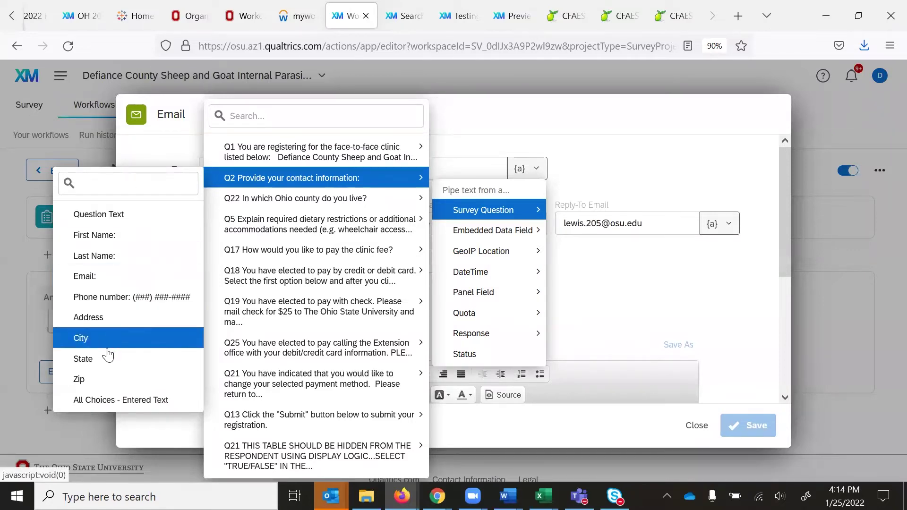
left_click(101, 277)
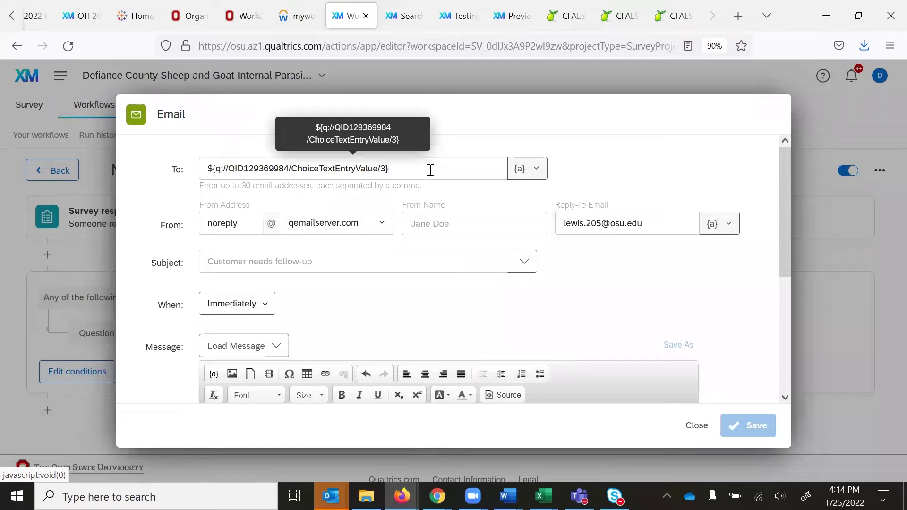
left_click(247, 223)
Step: Replace the noreply sender with the user's own osu.edu address and enter their name as From Name
left_click_drag(248, 224, 177, 227)
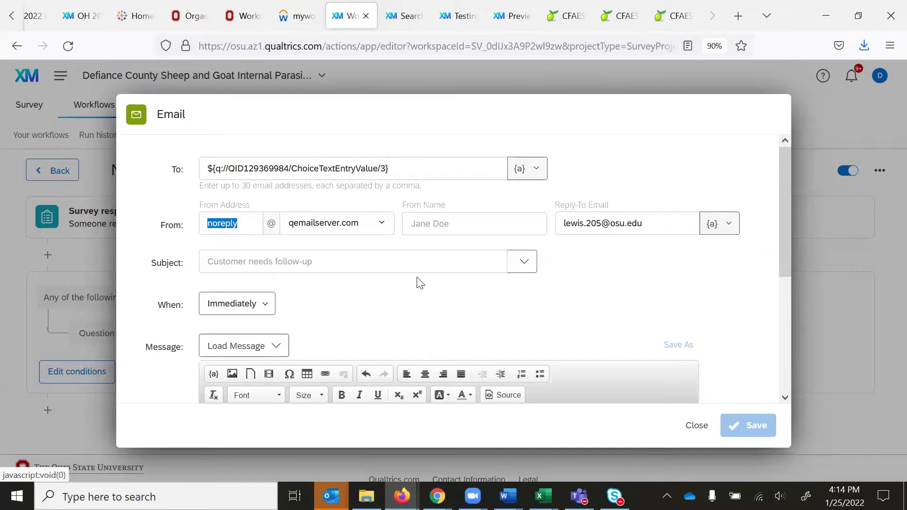
left_click(385, 225)
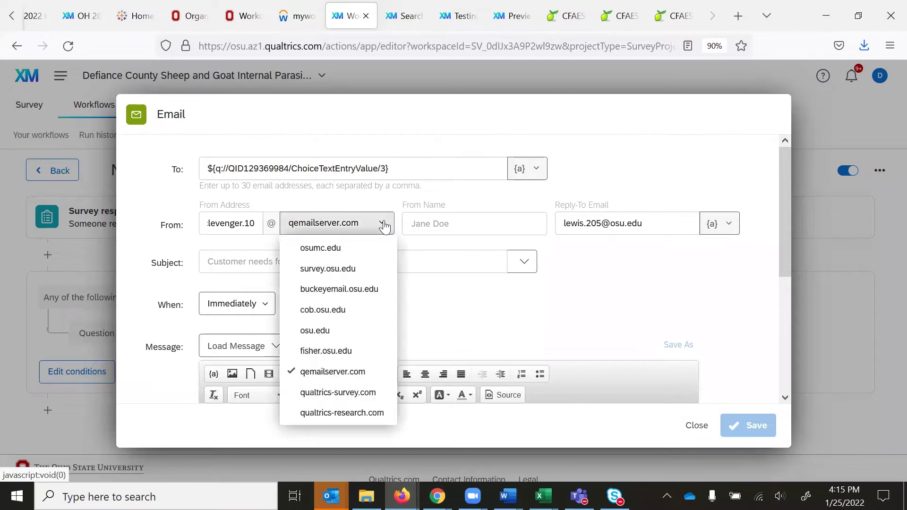
left_click(328, 337)
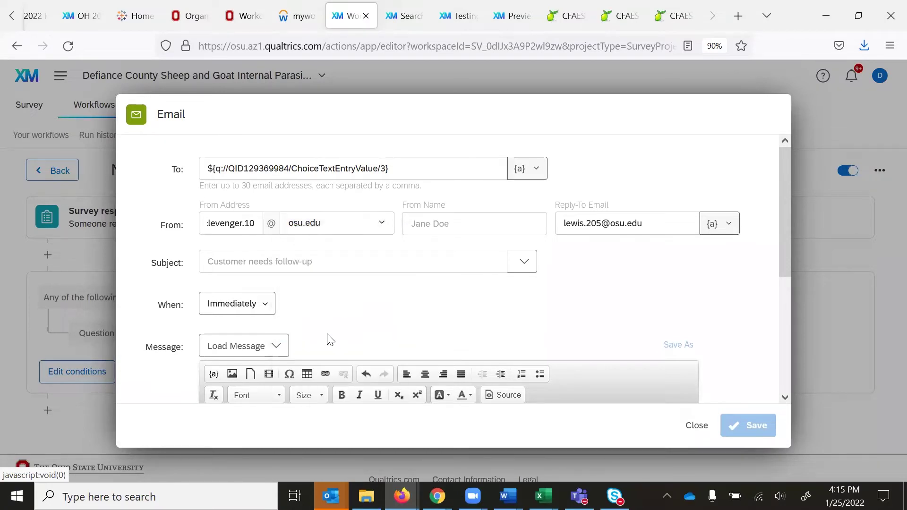
left_click(428, 224)
Step: Change the Reply-To address to the same osu.edu sender address
left_click_drag(562, 222, 605, 222)
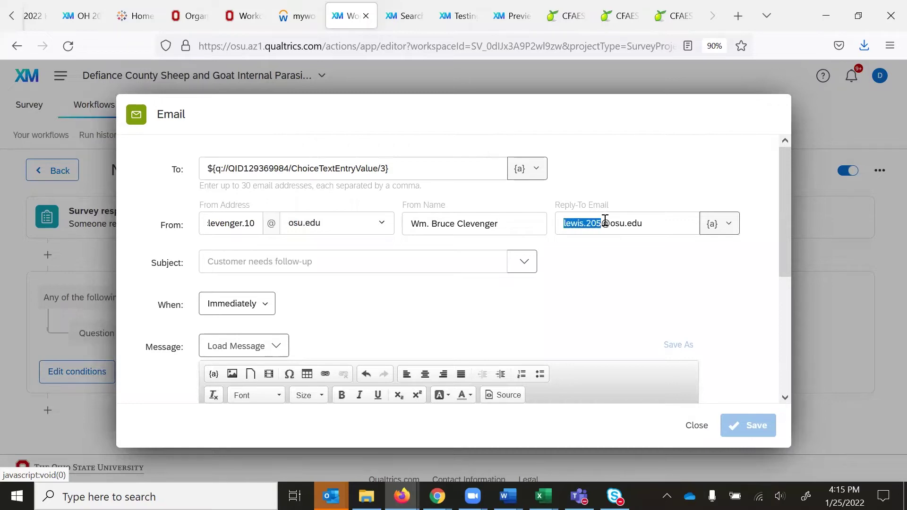
left_click(305, 262)
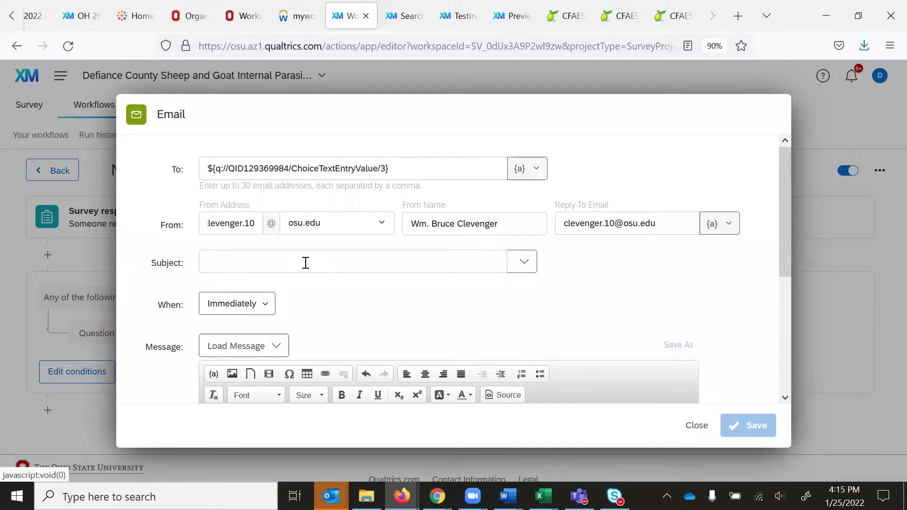
Step: Enter the subject 'Registration for Goat/Sheep Clinic - payment by credit card online'
type("Regi")
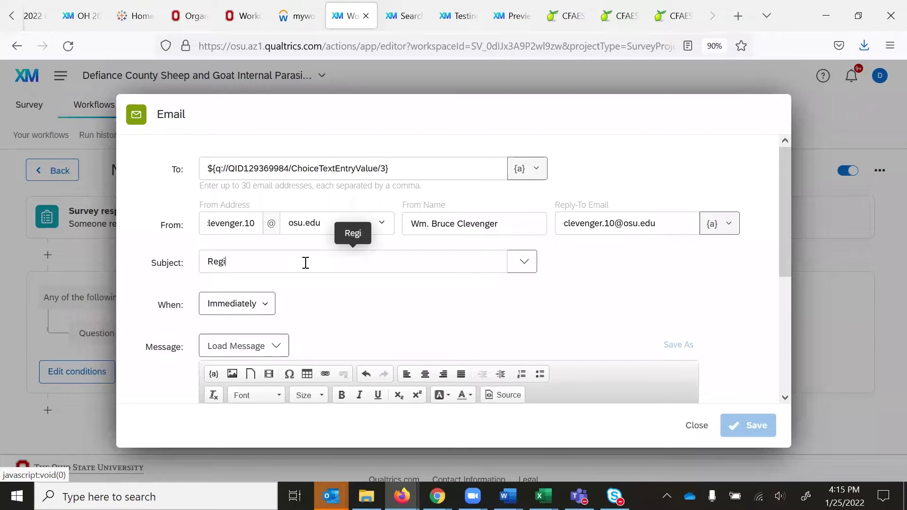
type("stration for")
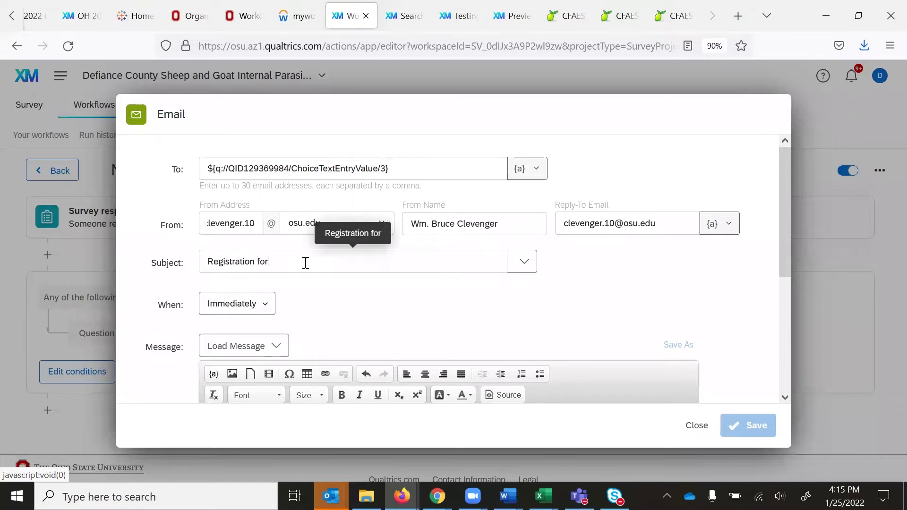
type(" Goat/")
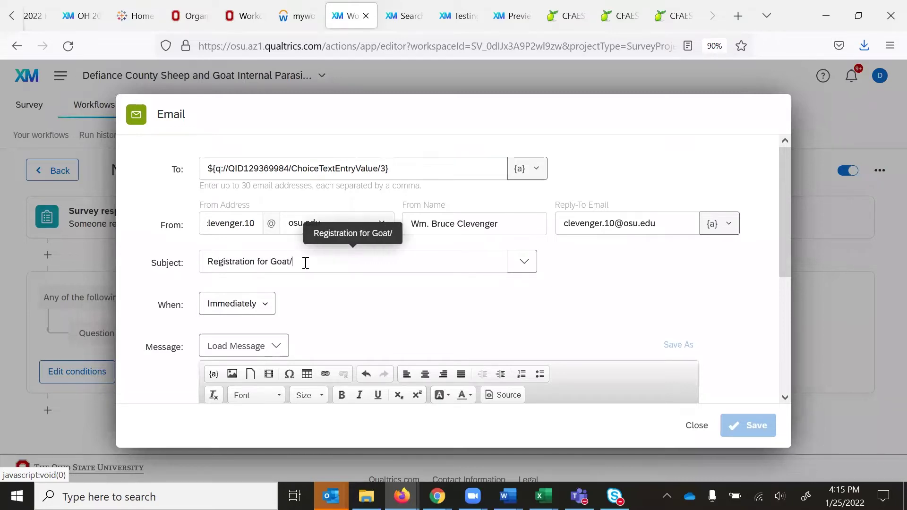
type("Sheep clic")
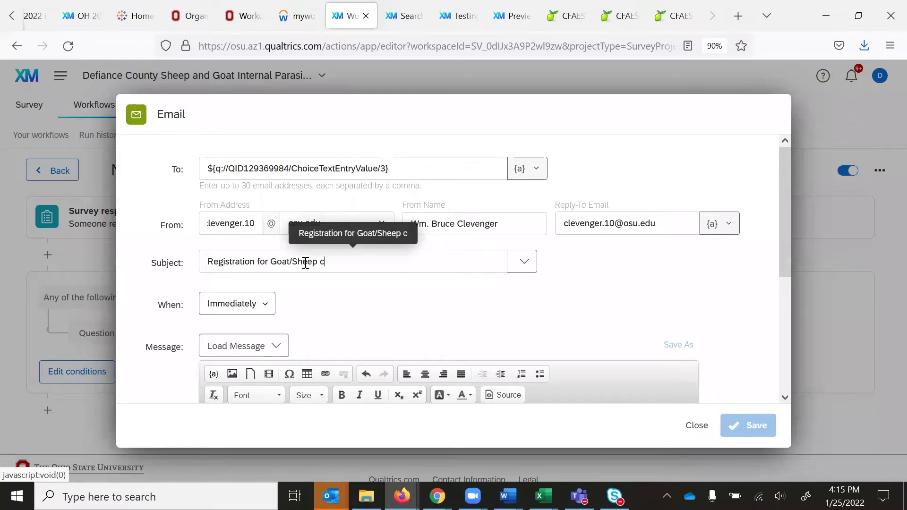
key("BackSpace")
key("BackSpace")
key("BackSpace")
key("BackSpace")
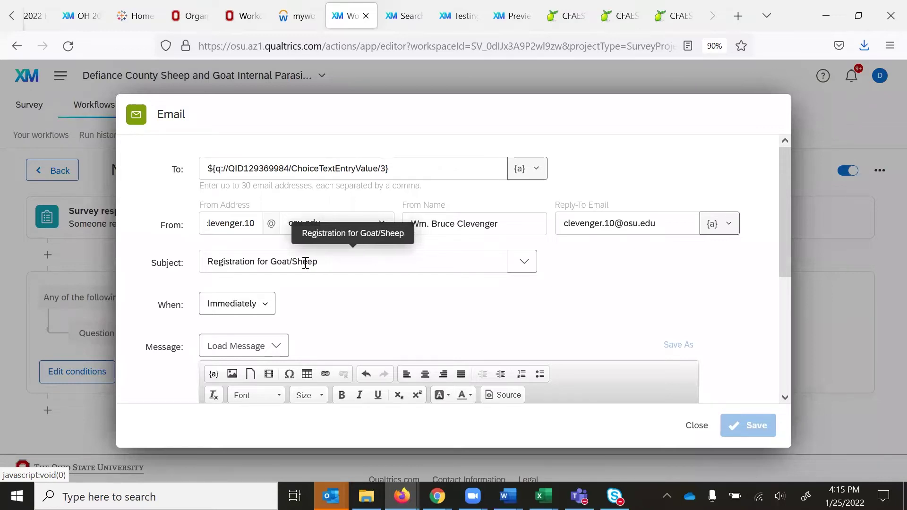
type("Clinic")
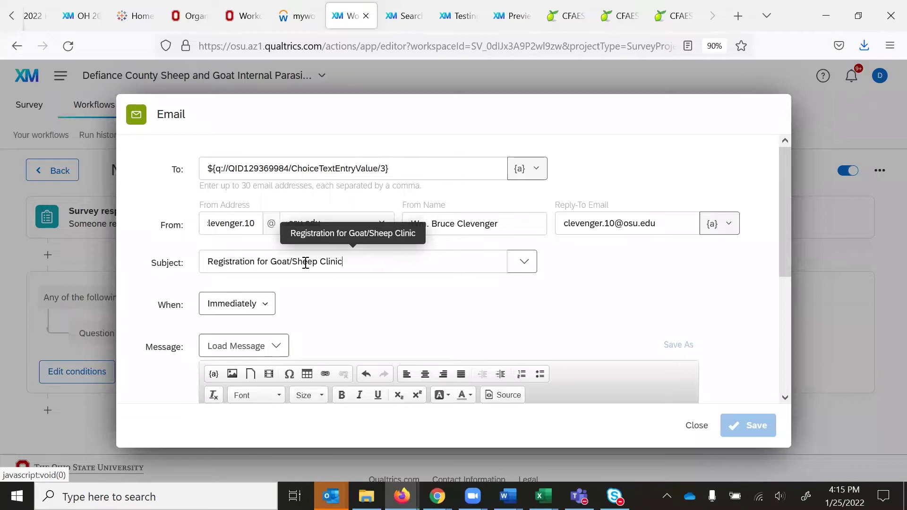
type(" - payment")
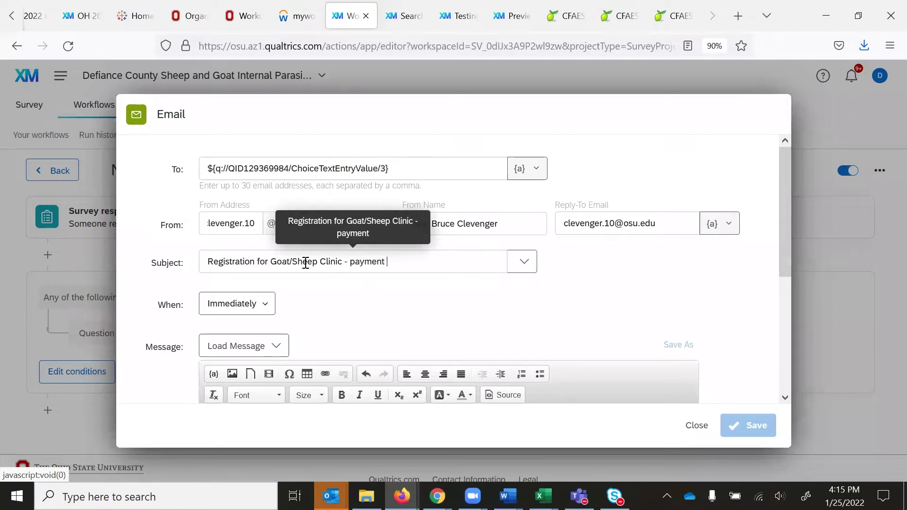
type(" by credit")
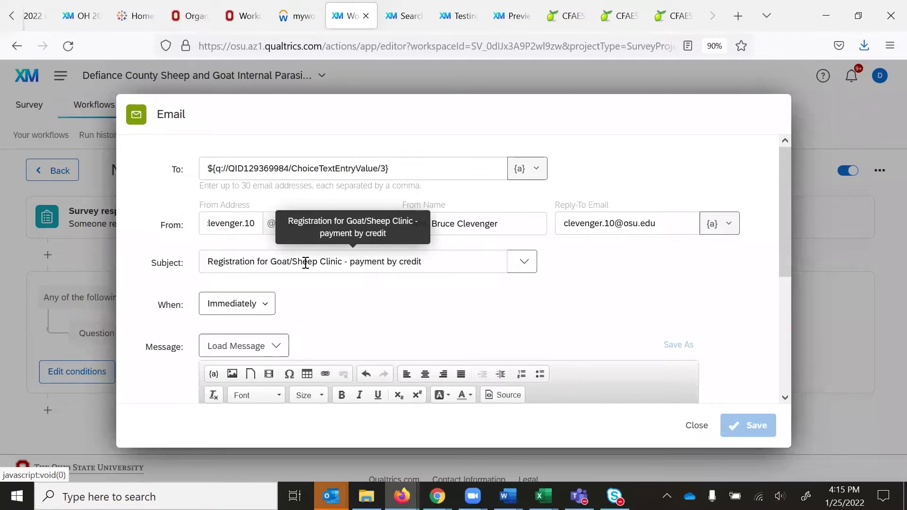
type(" card online")
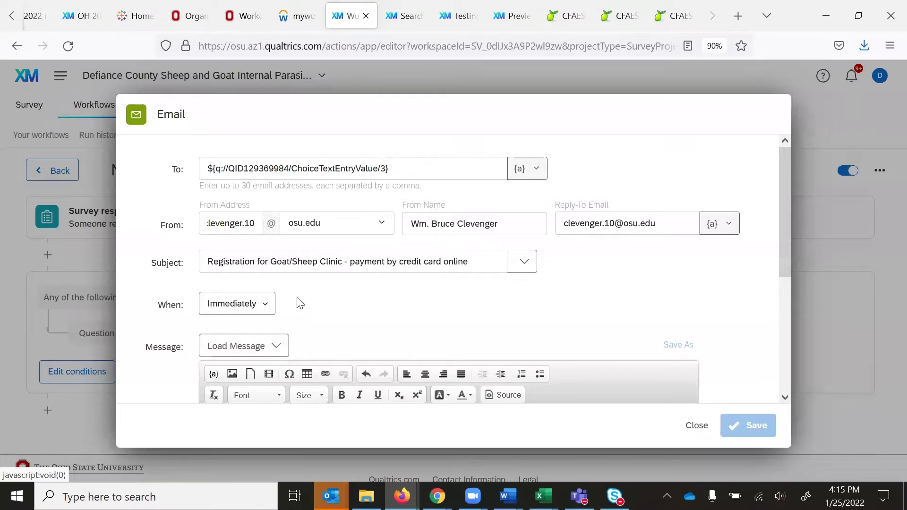
scroll(300, 304, "down", 3)
Step: Open the message with 'Hello' followed by the piped Q2 First Name answer
left_click(256, 306)
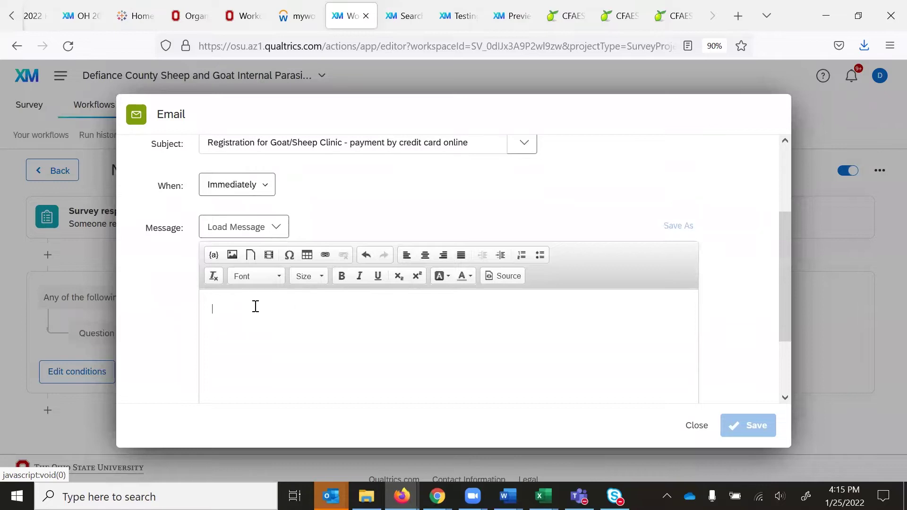
left_click(215, 259)
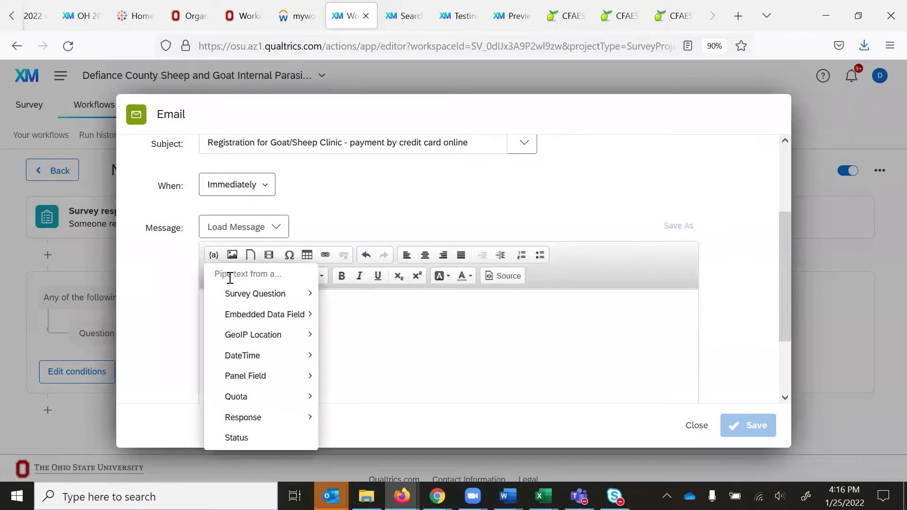
mouse_move(239, 313)
mouse_move(236, 295)
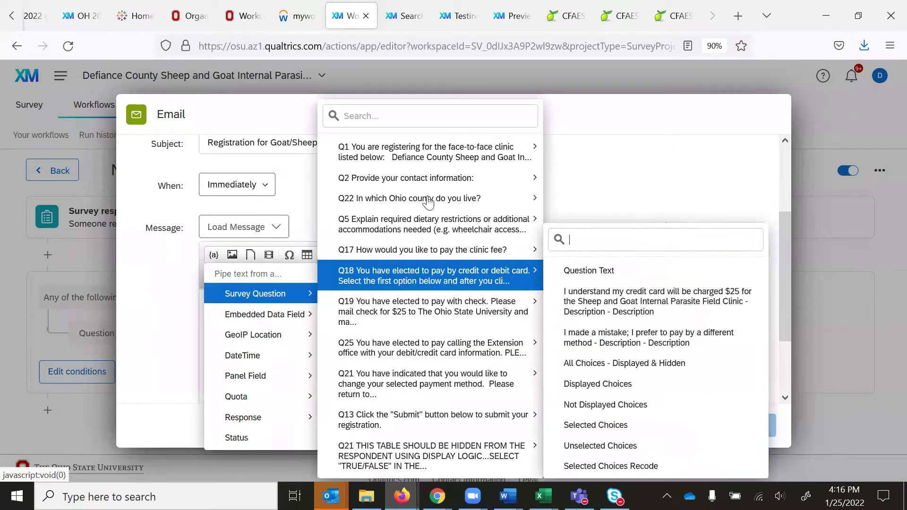
mouse_move(434, 184)
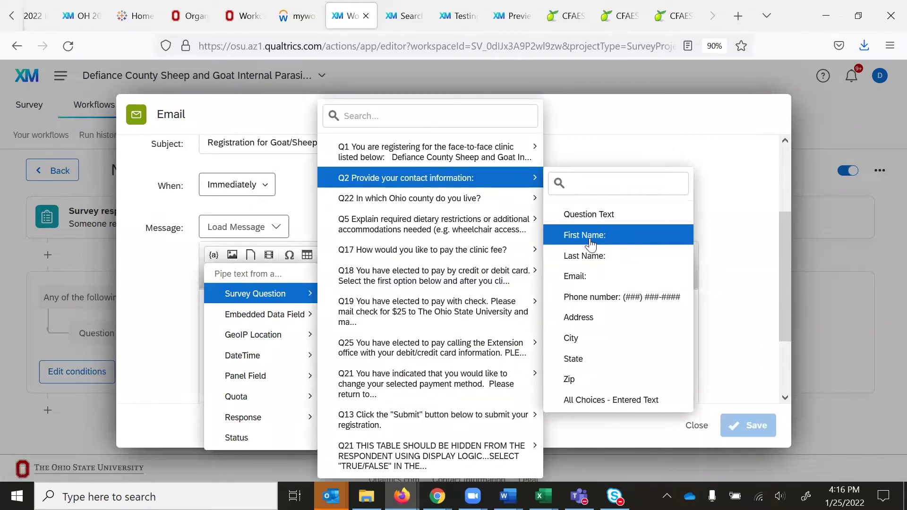
left_click(590, 241)
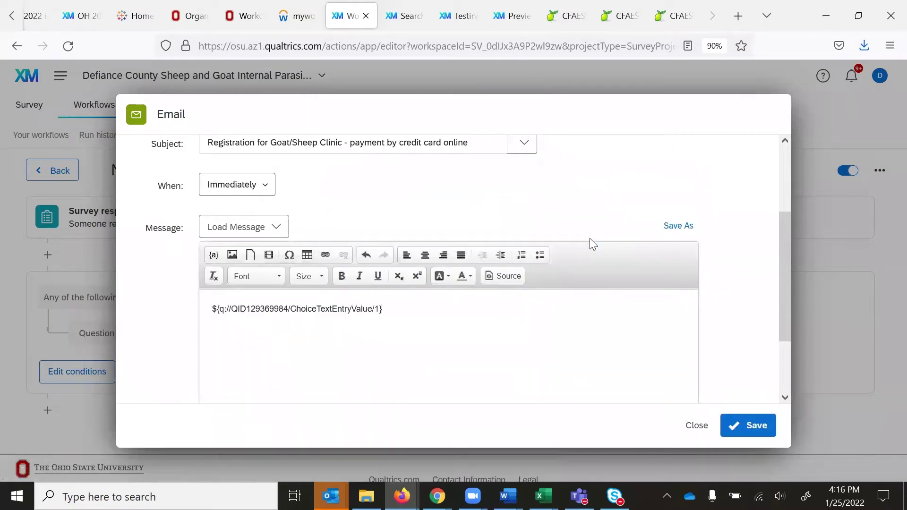
left_click(208, 308)
type("Hello")
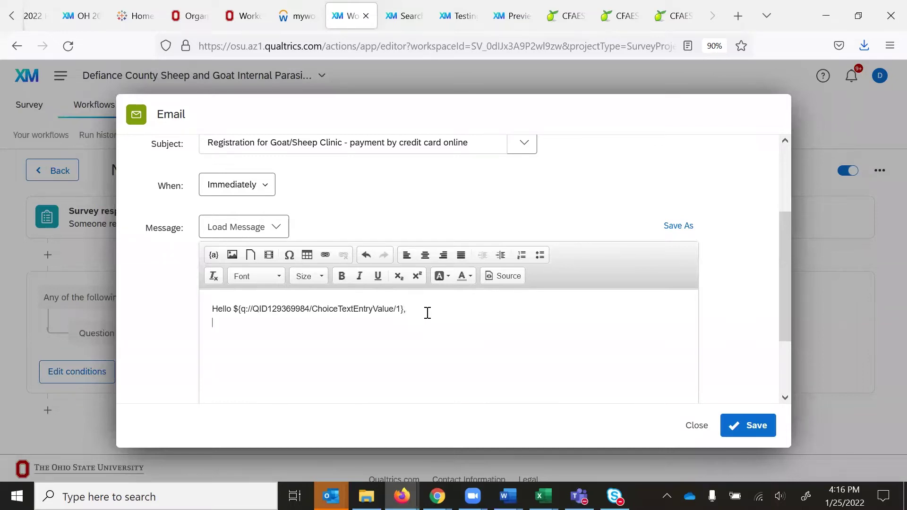
Step: Paste the prepared body on a new line: $25.00 fee reminder, QuikPay note, June 13, 2022 clinic details, signature
key("Return")
key("ctrl+v")
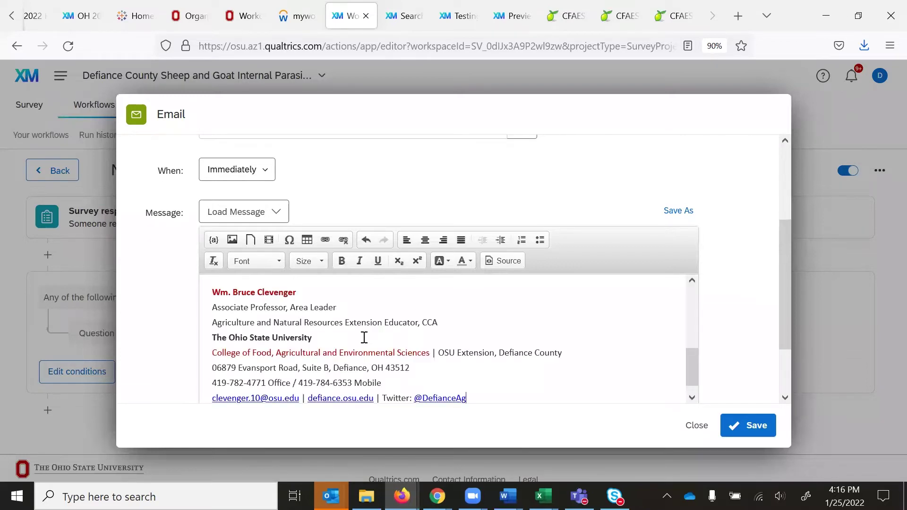
scroll(411, 328, "up", 5)
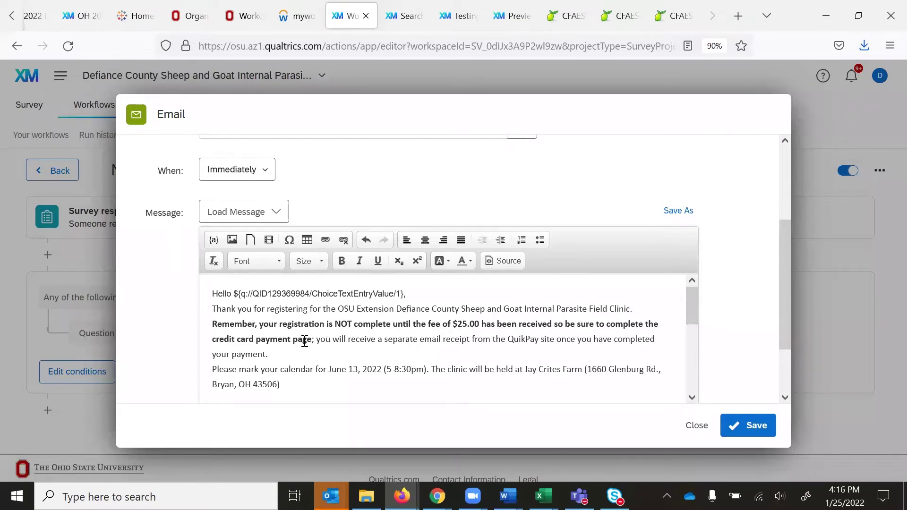
scroll(305, 342, "down", 3)
scroll(305, 342, "up", 3)
scroll(558, 340, "down", 3)
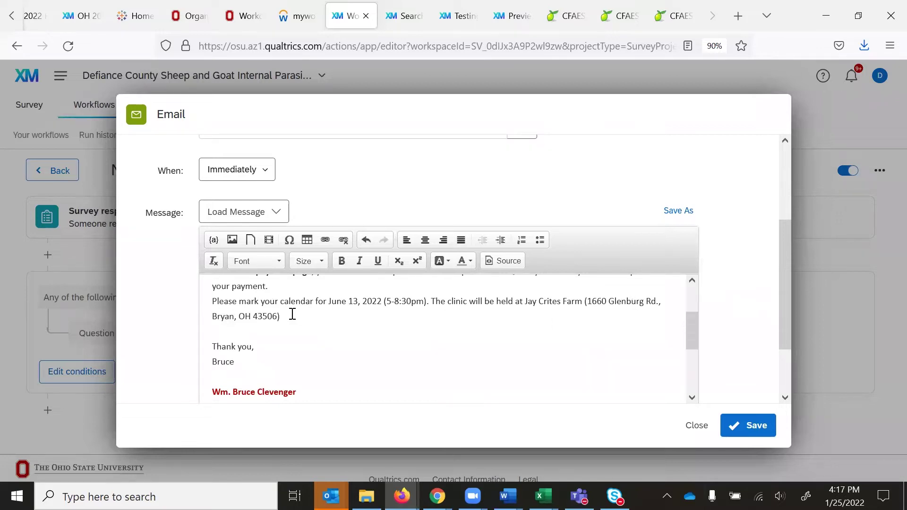
scroll(293, 314, "up", 3)
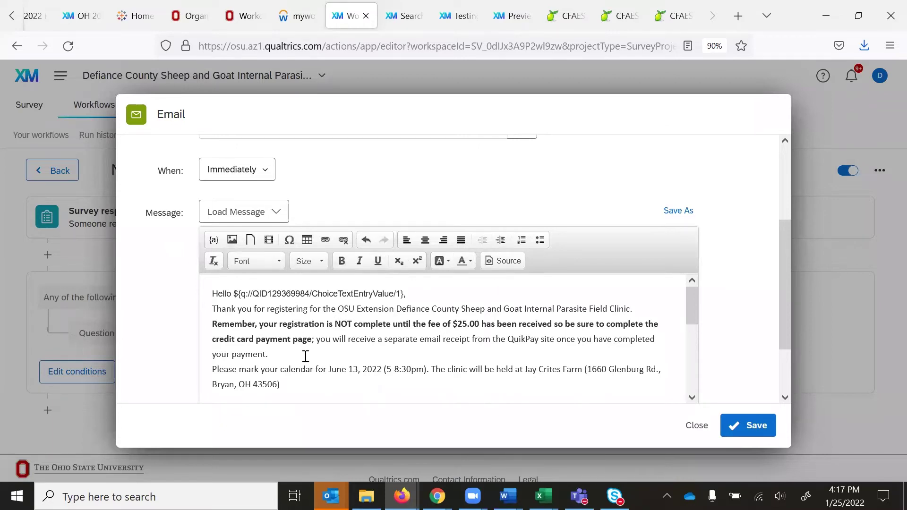
Step: Make the June 13, 2022 clinic date-and-location paragraph bold and colour it #bb0000
left_click_drag(211, 369, 297, 385)
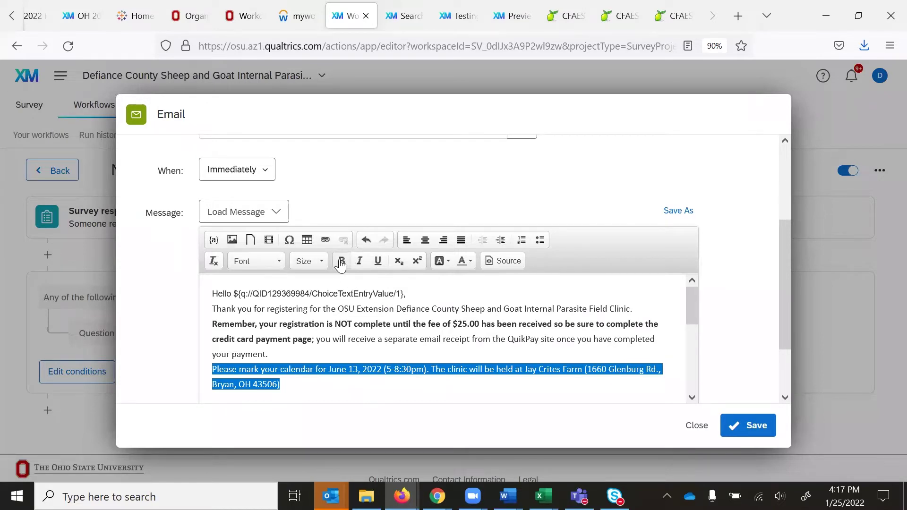
left_click(342, 264)
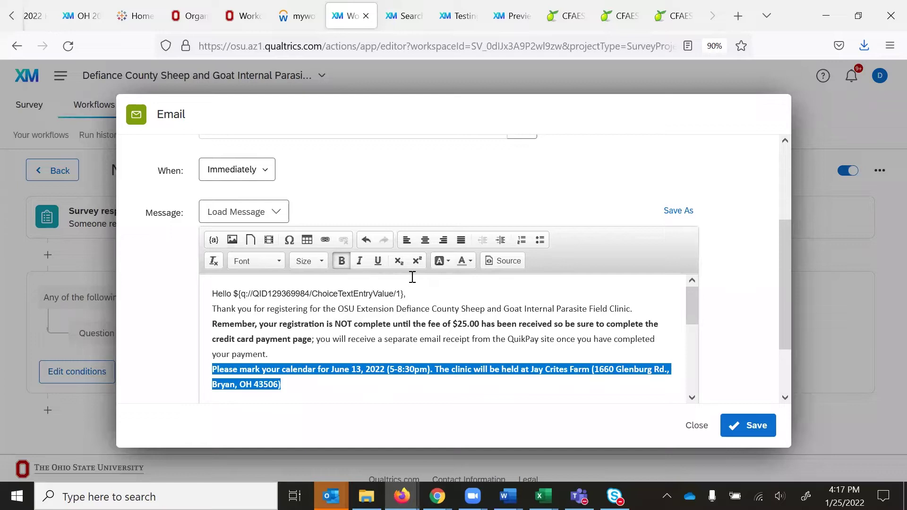
left_click(470, 265)
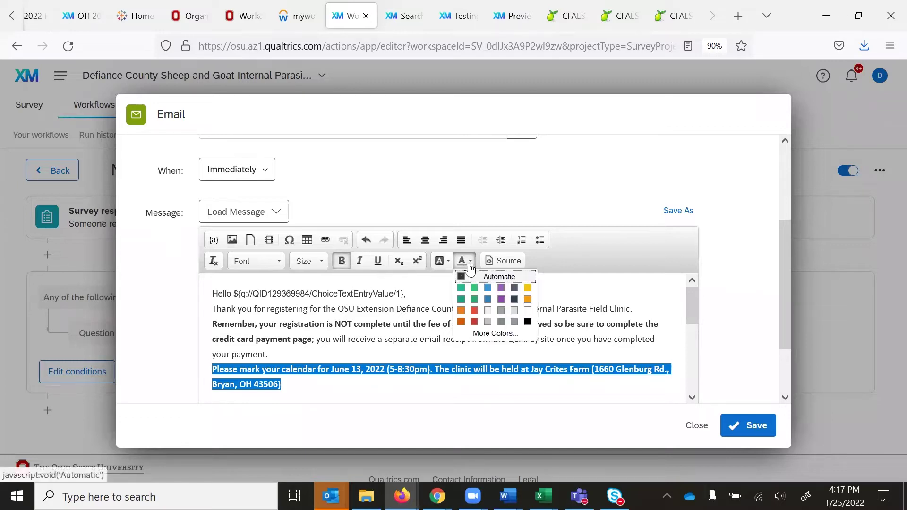
left_click(487, 335)
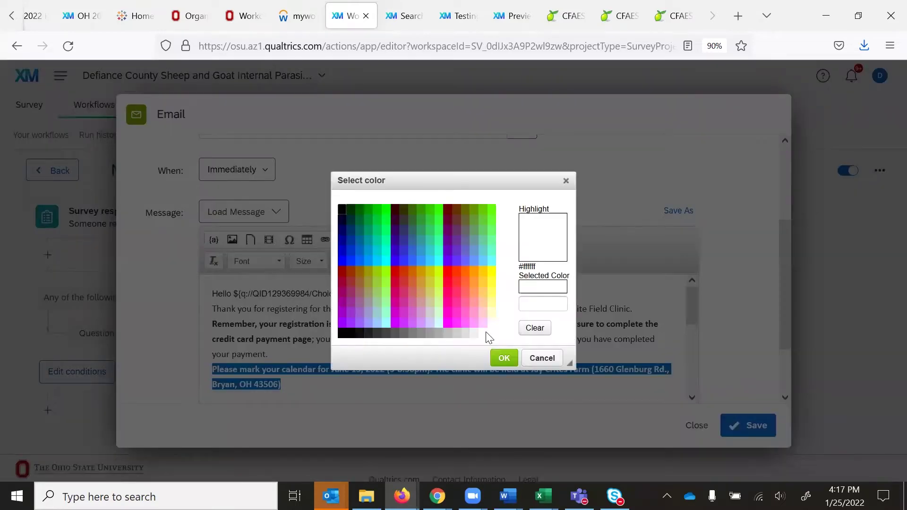
left_click(557, 306)
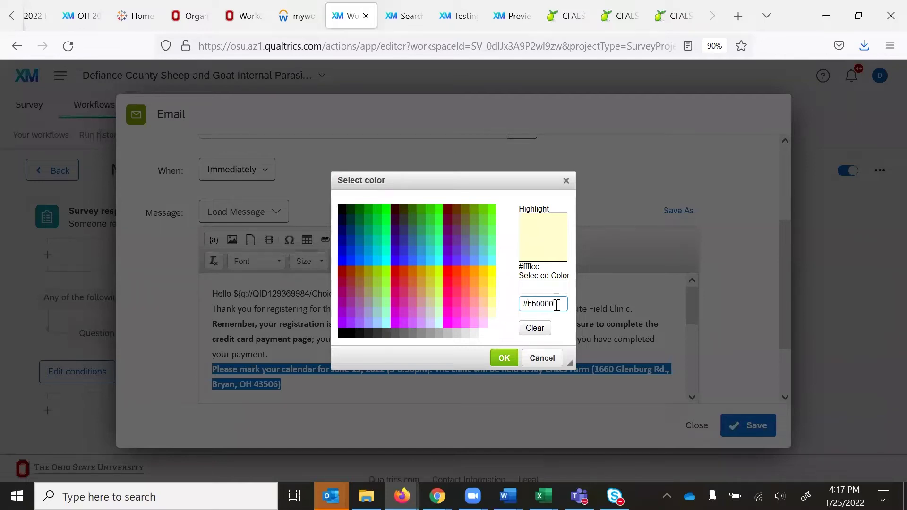
left_click(504, 359)
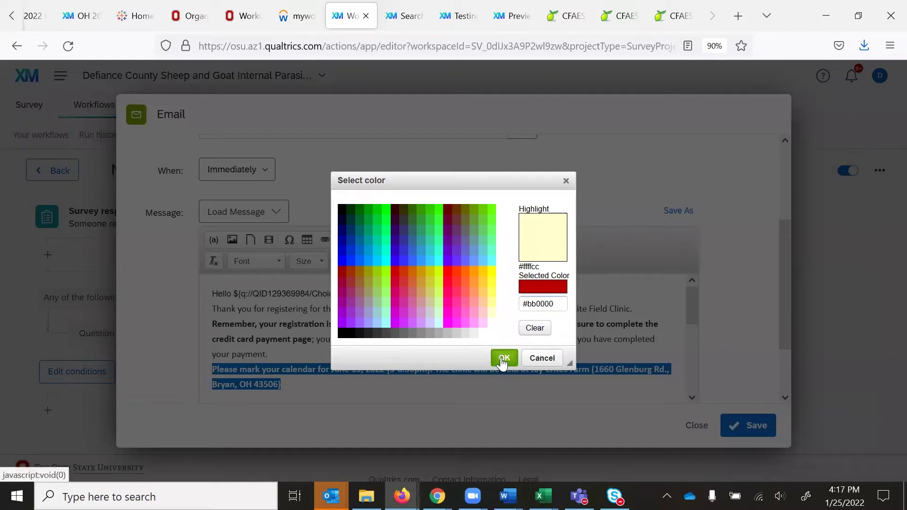
left_click(408, 372)
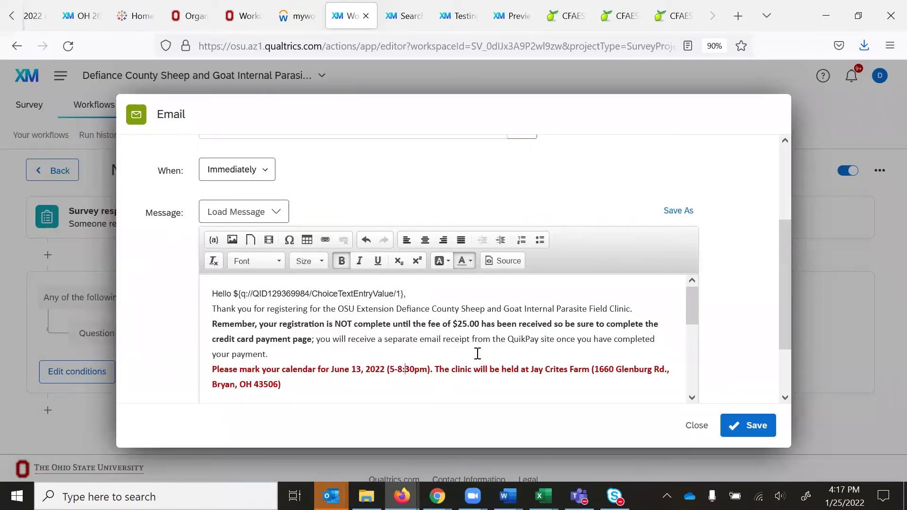
Step: Color the signature's name line with the recently used dark red swatch
scroll(477, 354, "down", 5)
scroll(478, 354, "down", 2)
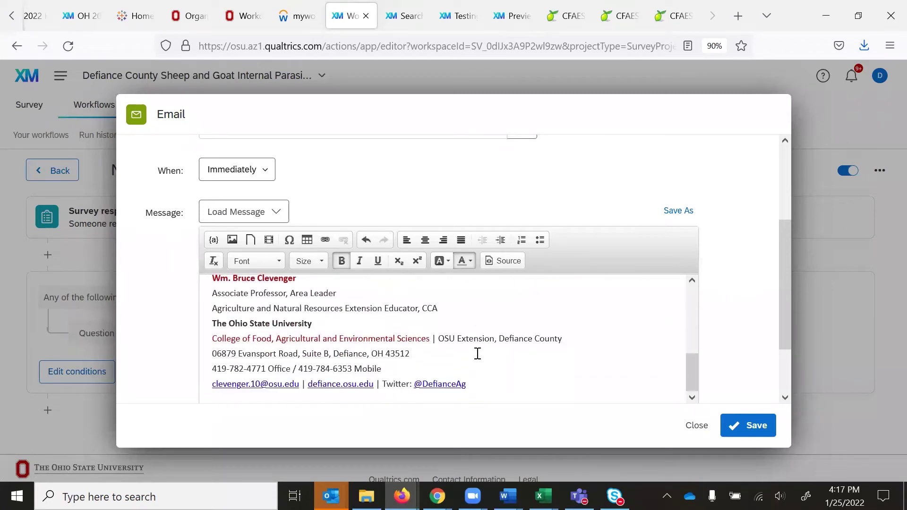
scroll(280, 297, "up", 3)
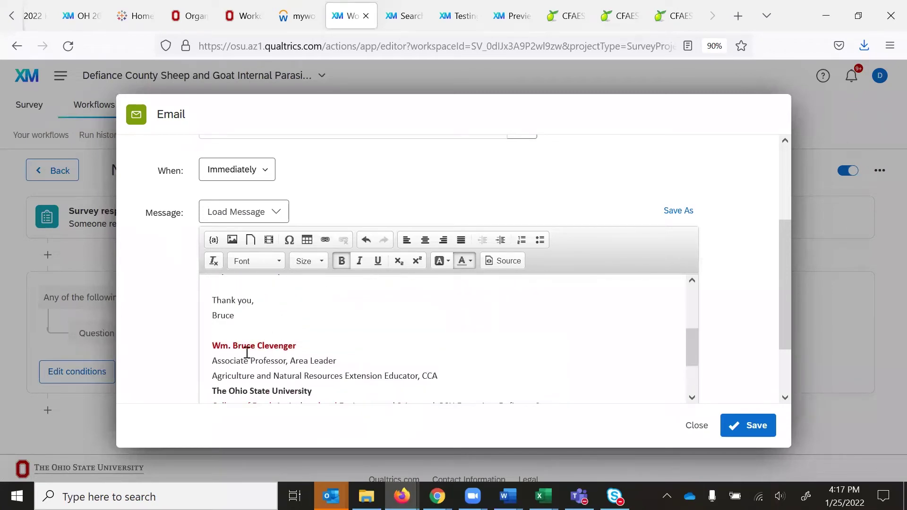
left_click_drag(212, 345, 300, 344)
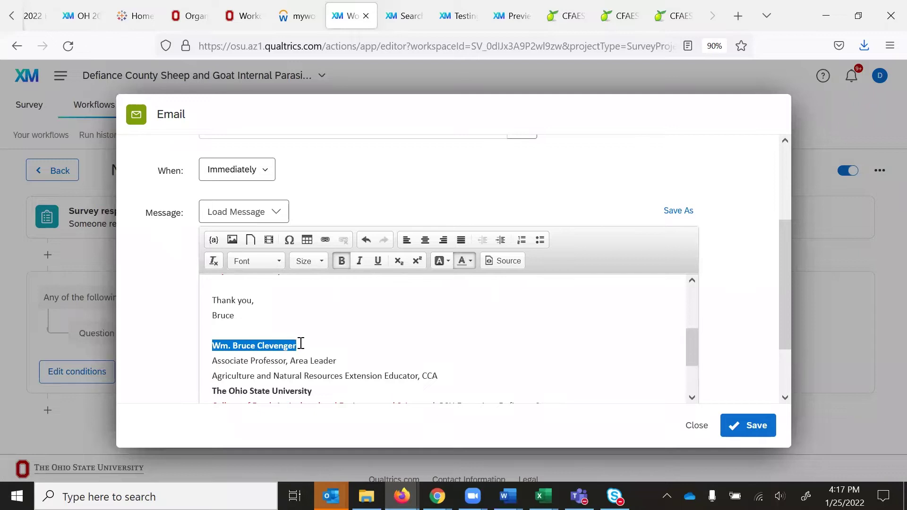
left_click(467, 262)
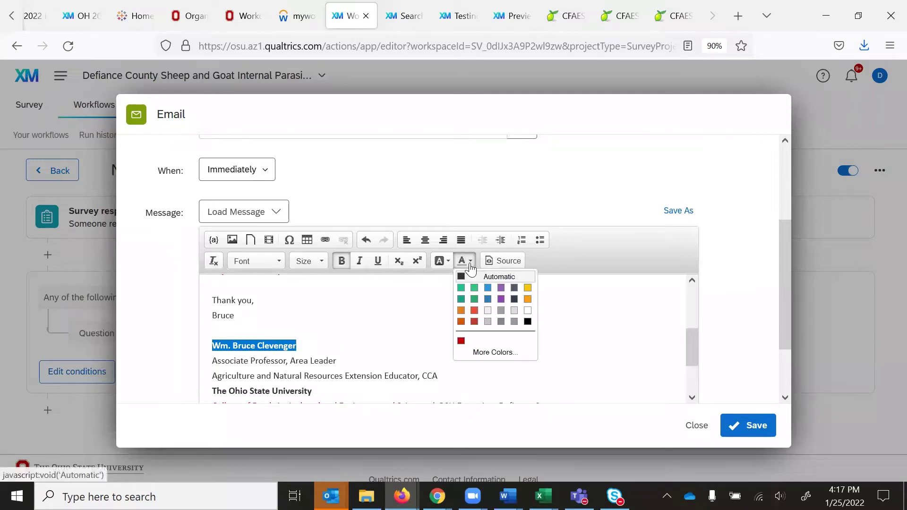
left_click(461, 341)
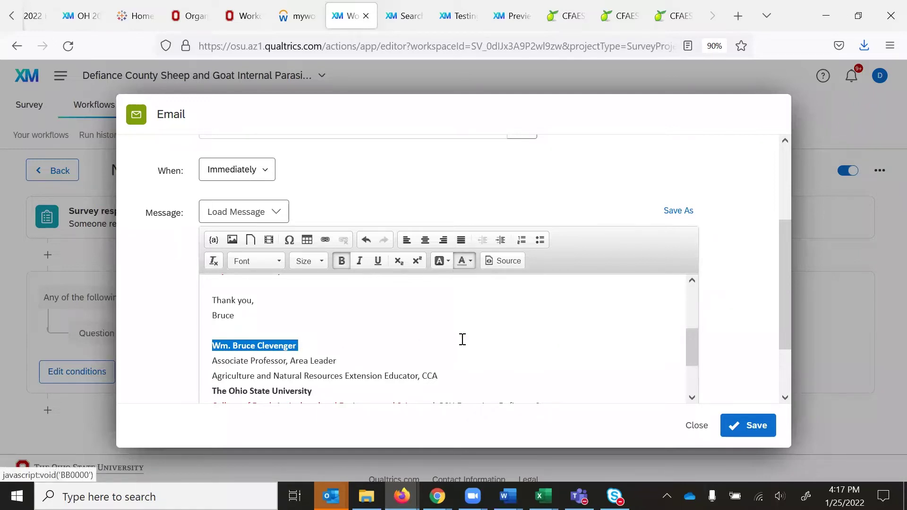
Step: Check the red name line, then select the college name line in the signature
left_click(395, 346)
scroll(396, 346, "down", 3)
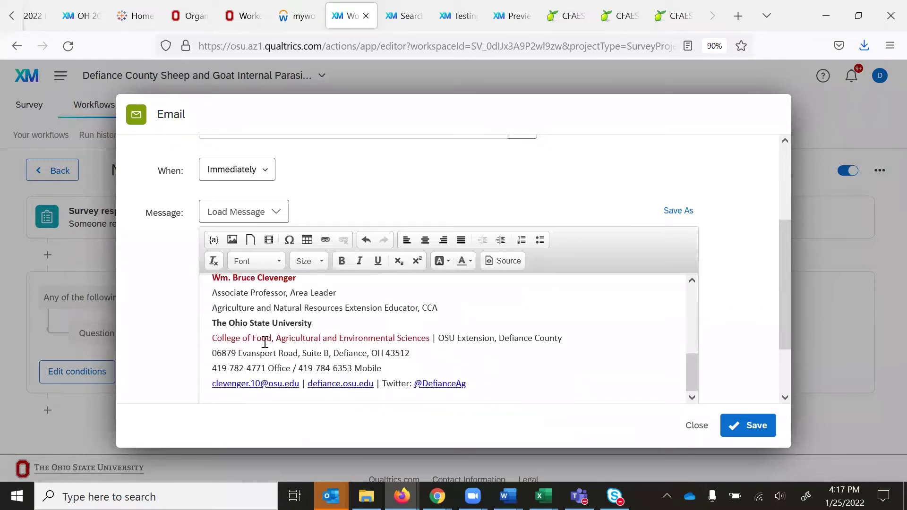
mouse_move(213, 340)
left_mouse_down()
mouse_move(430, 346)
mouse_move(431, 338)
left_mouse_up()
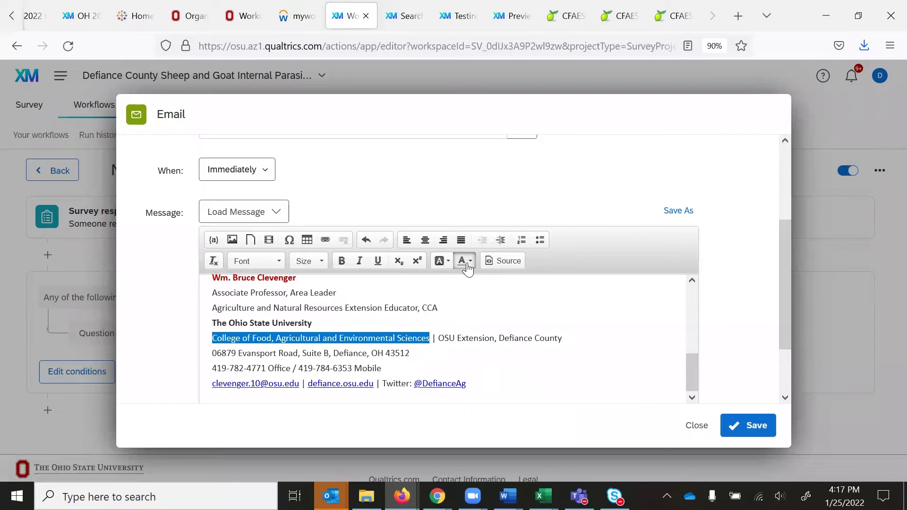
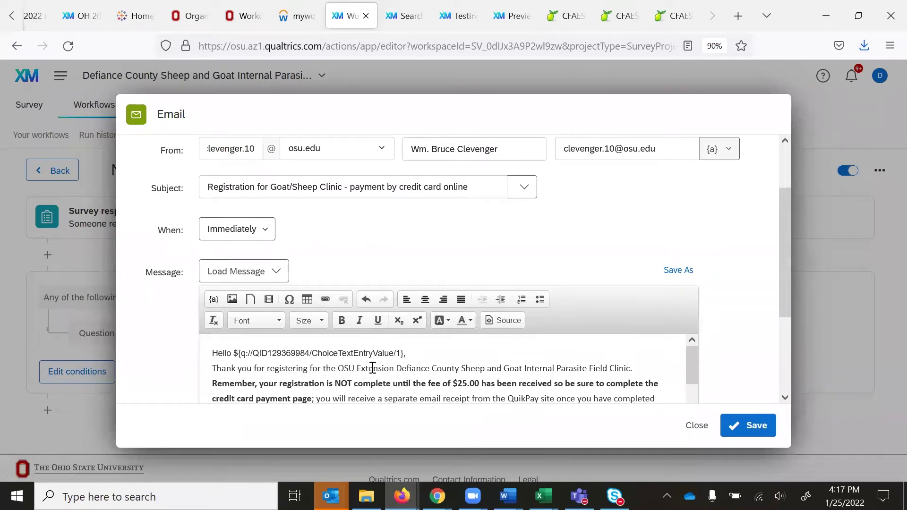
Step: Format the confirmation message text, greeting to signature, in Arial 12pt
scroll(432, 365, "down", 2)
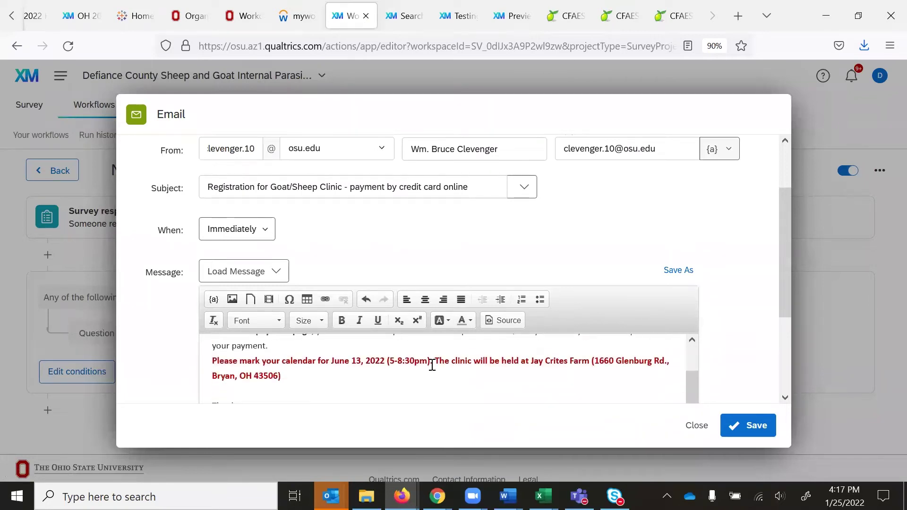
scroll(569, 250, "down", 4)
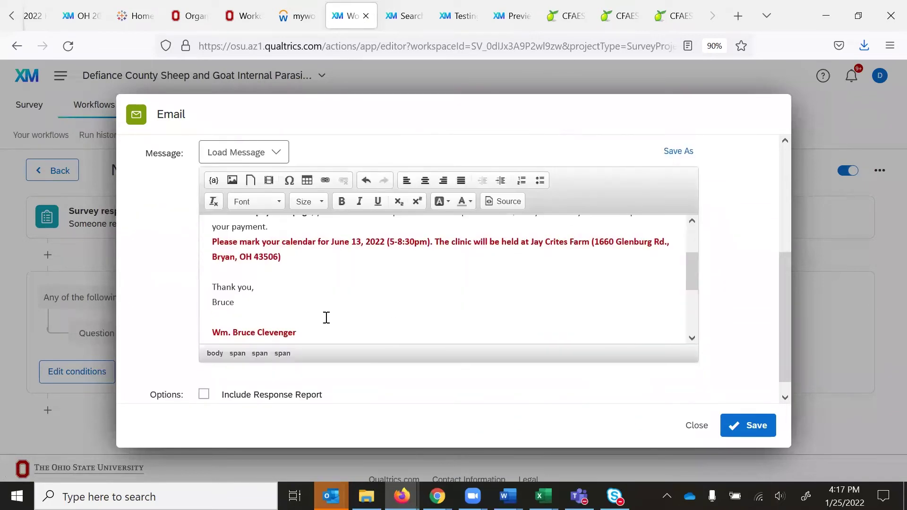
scroll(325, 318, "up", 3)
mouse_move(213, 234)
left_mouse_down()
mouse_move(321, 345)
mouse_move(294, 224)
left_mouse_up()
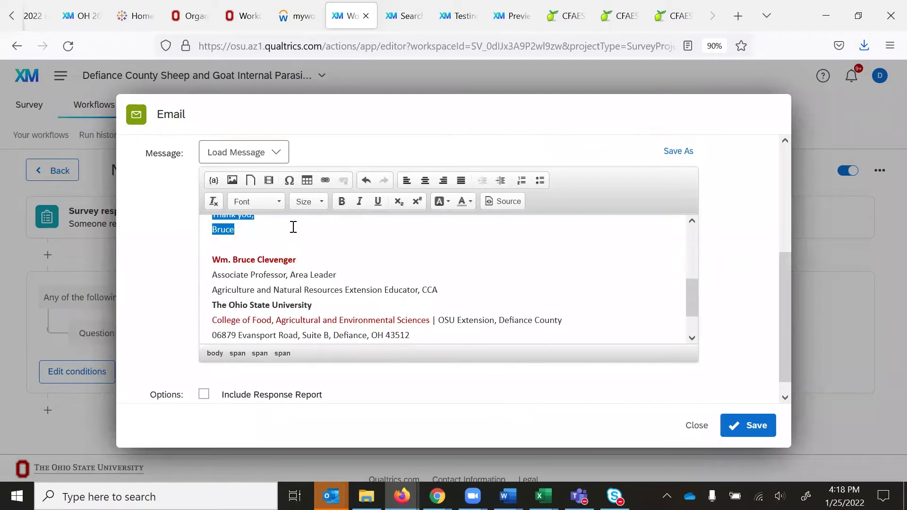
left_click(277, 203)
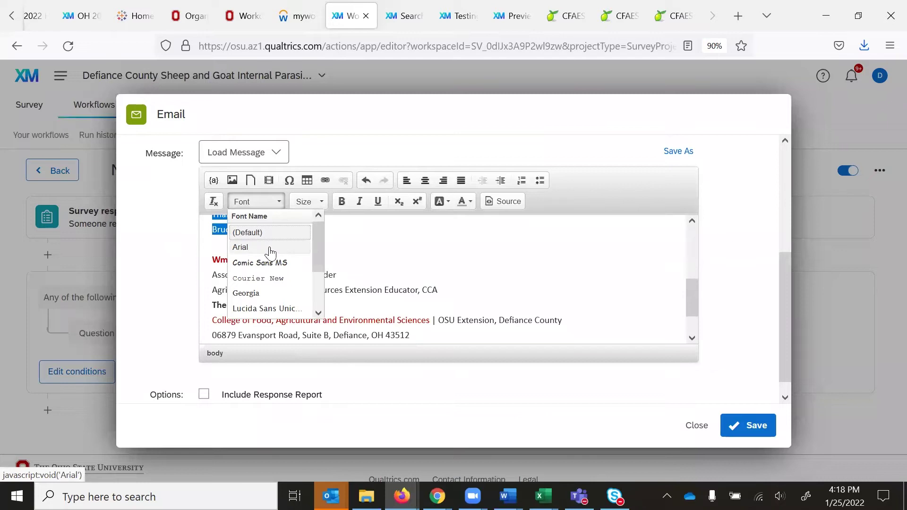
left_click(270, 249)
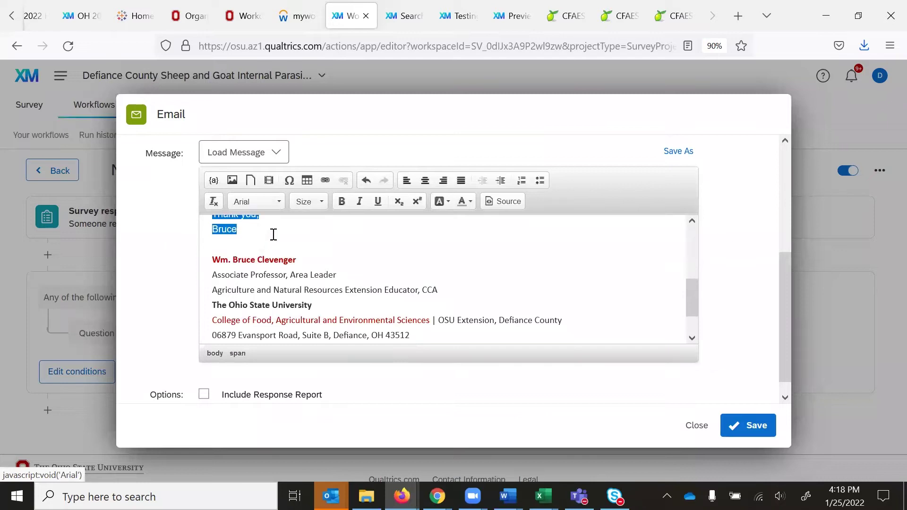
left_click(311, 203)
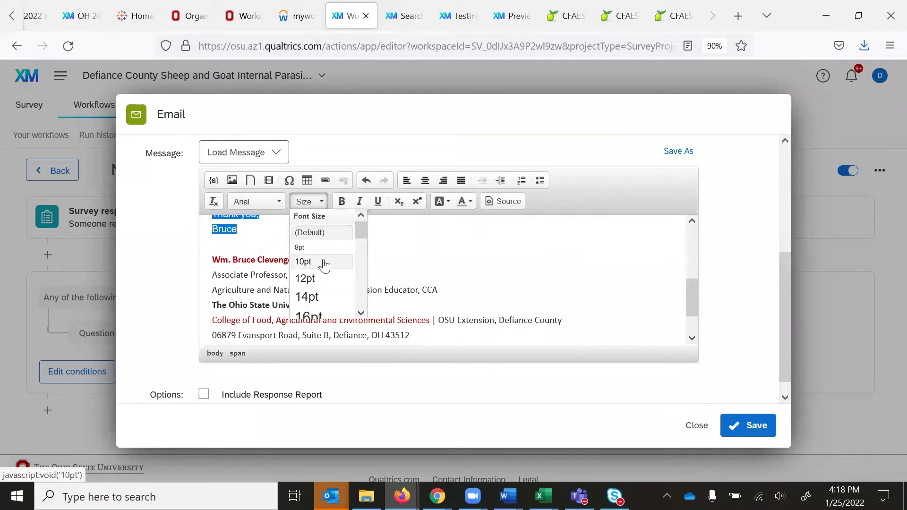
left_click(324, 279)
left_click(451, 263)
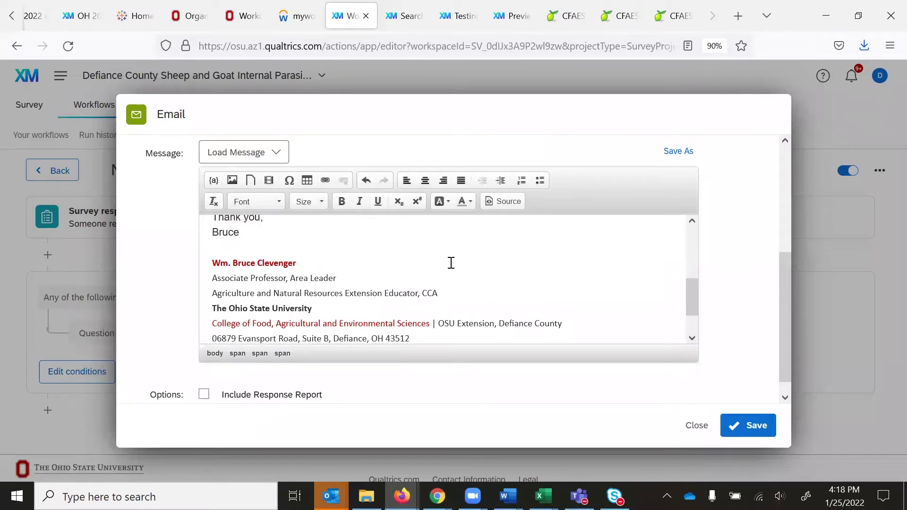
Step: Replace 'Goat/Sheep Clinic' in the subject with the full Defiance County clinic name and save
scroll(493, 296, "up", 5)
scroll(419, 290, "up", 3)
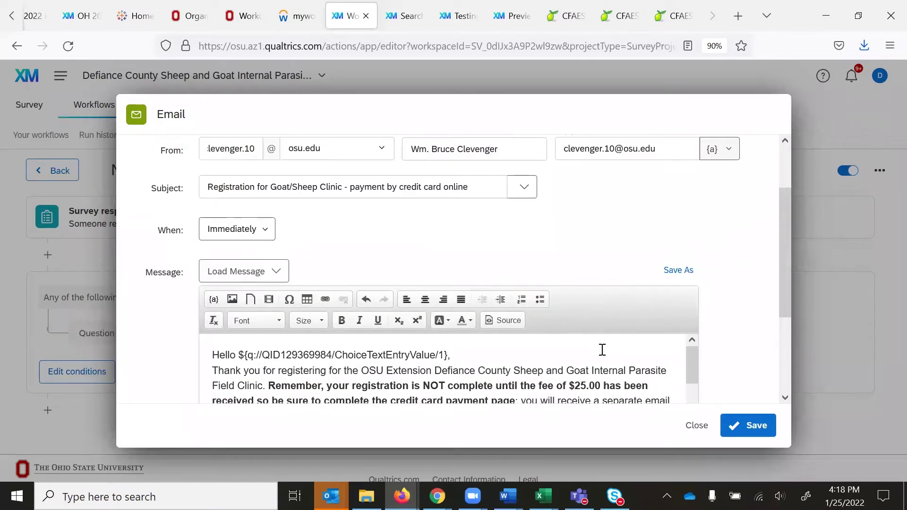
scroll(725, 294, "up", 1)
scroll(725, 294, "down", 1)
scroll(721, 291, "down", 2)
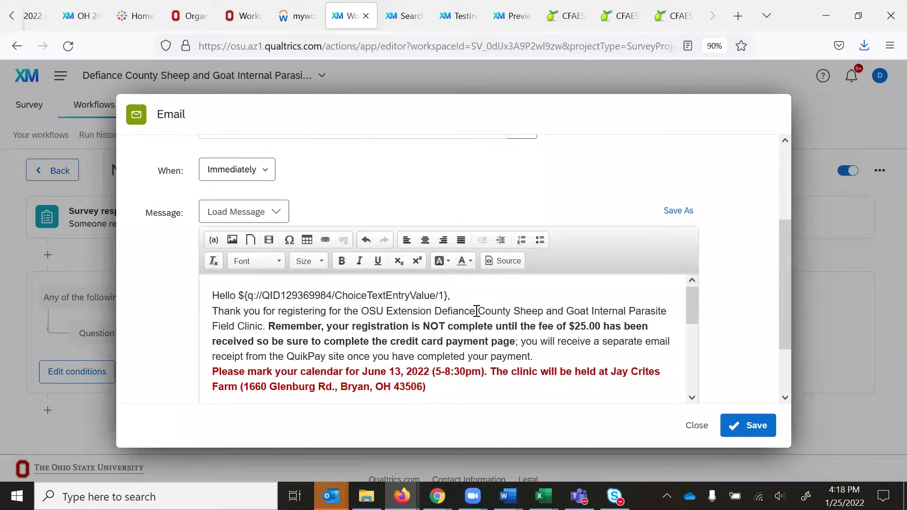
left_click_drag(460, 310, 263, 330)
key("ctrl+c")
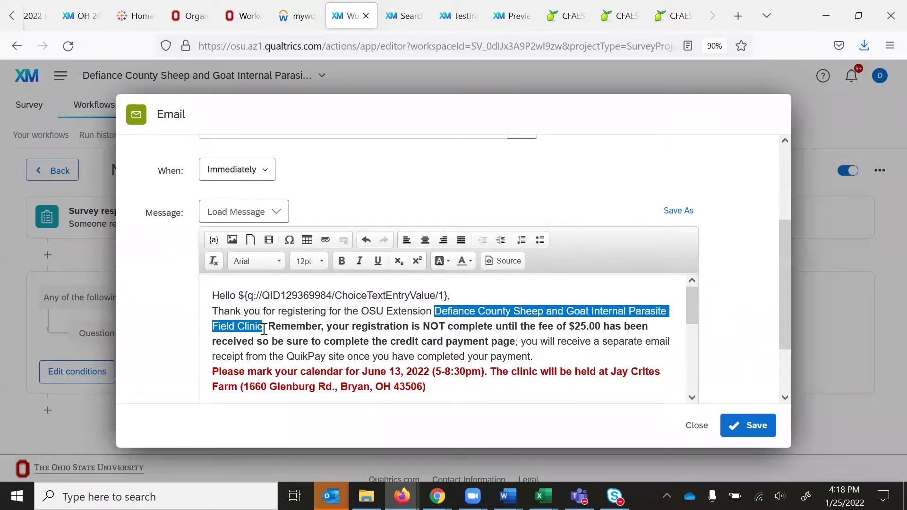
scroll(341, 326, "up", 4)
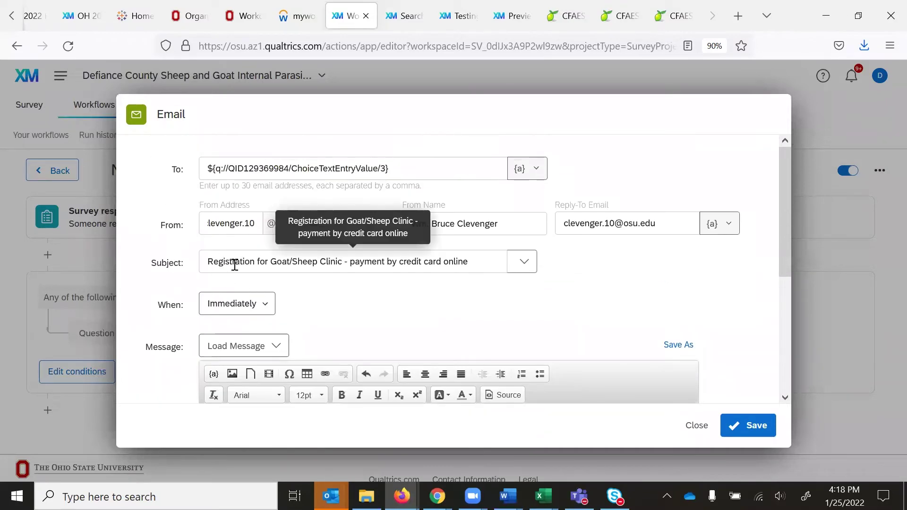
left_click_drag(272, 264, 342, 260)
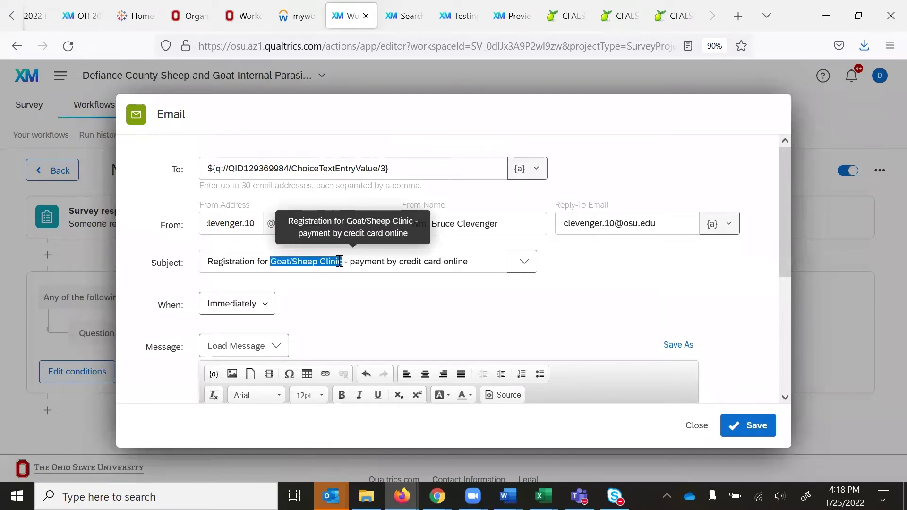
key("ctrl+v")
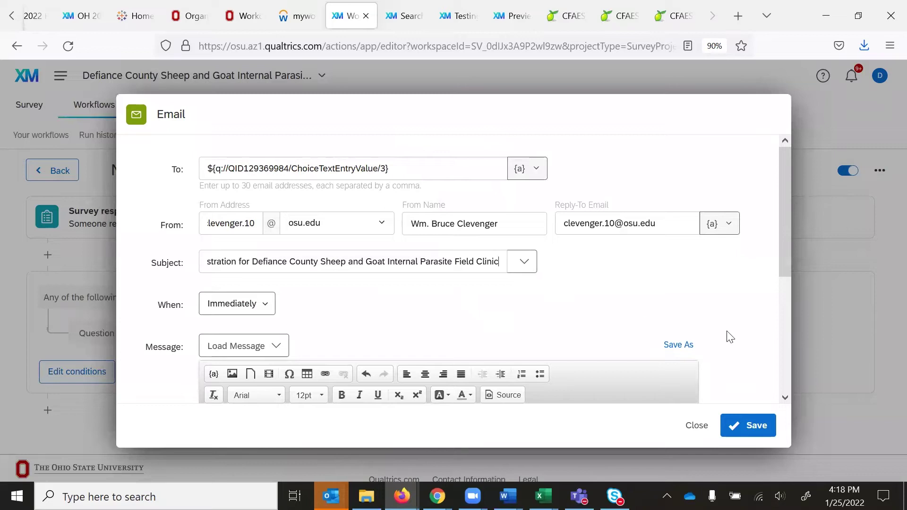
scroll(749, 399, "down", 2)
left_click(756, 428)
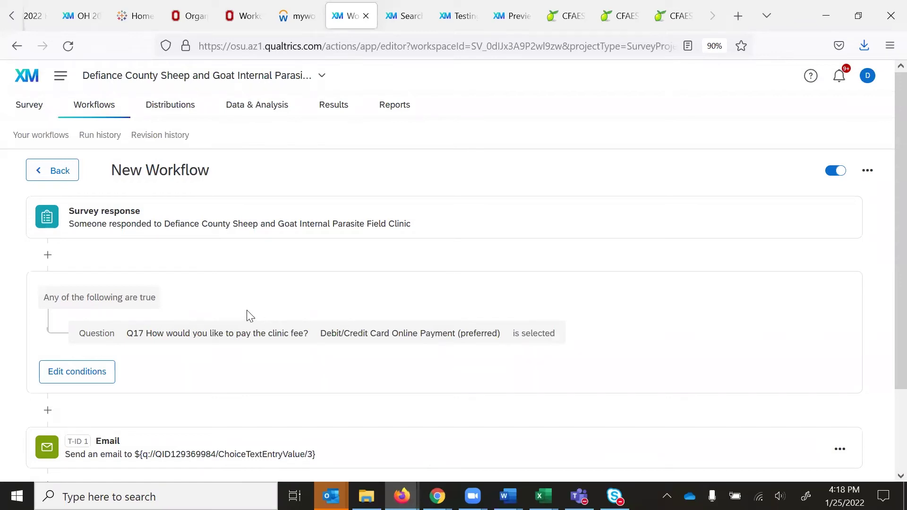
Step: Retitle the New Workflow as 'Credit Card payment online' and go back to the workflows list
scroll(251, 316, "down", 2)
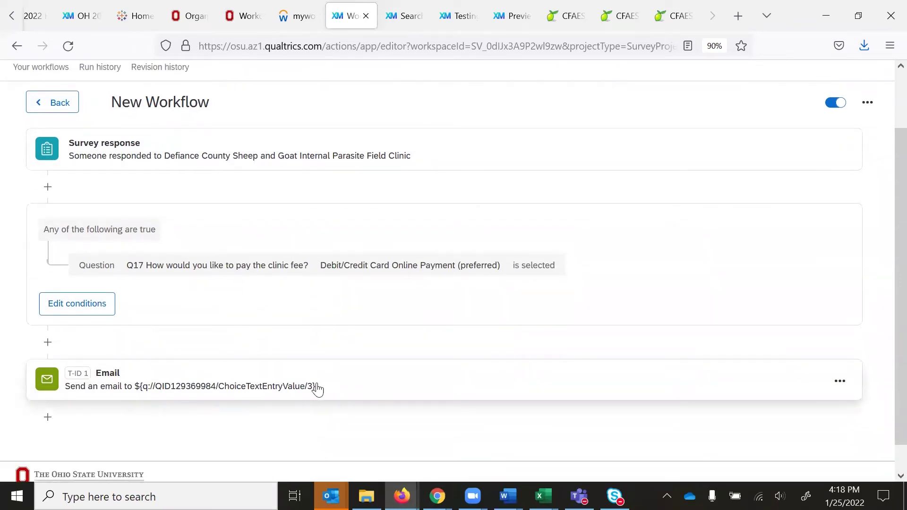
scroll(307, 364, "up", 2)
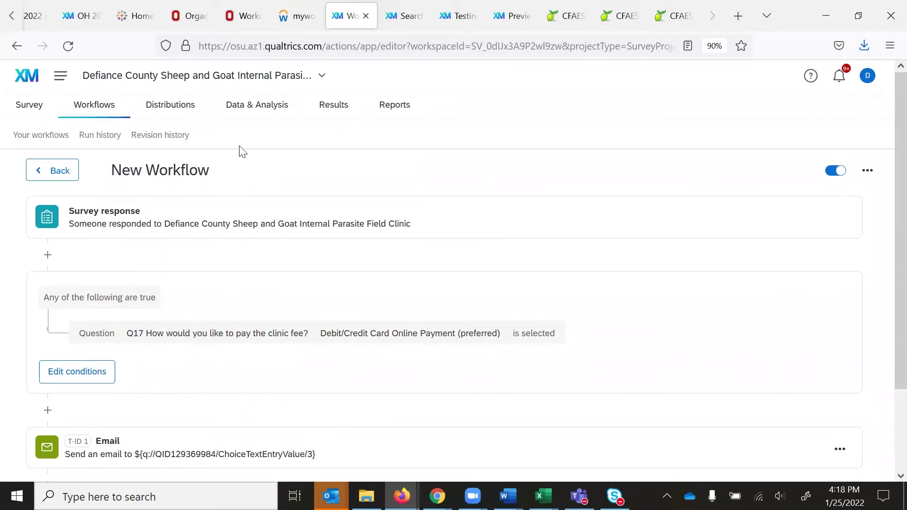
double_click(223, 171)
triple_click(229, 167)
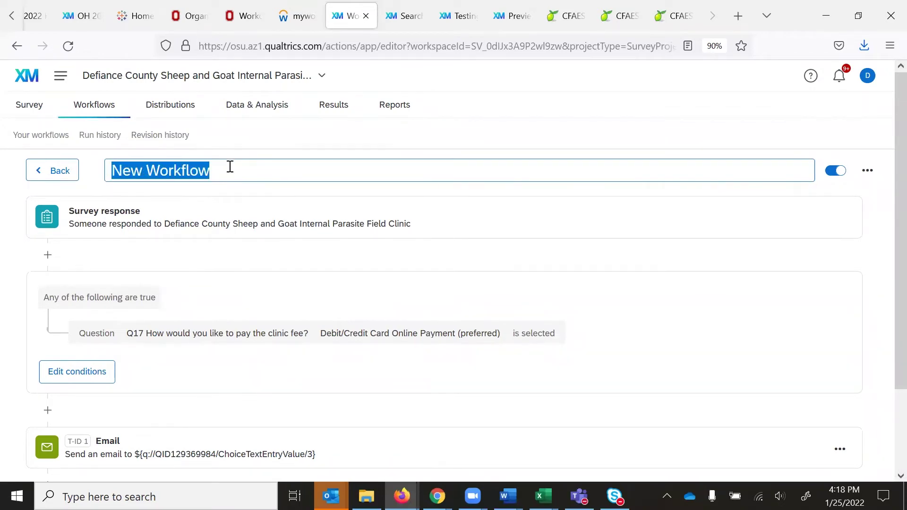
type("Credit Card payment online")
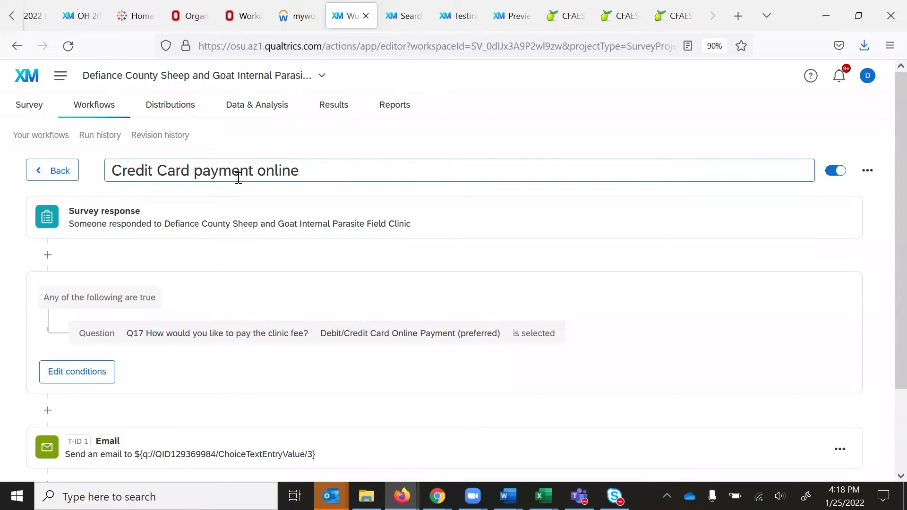
left_click(402, 201)
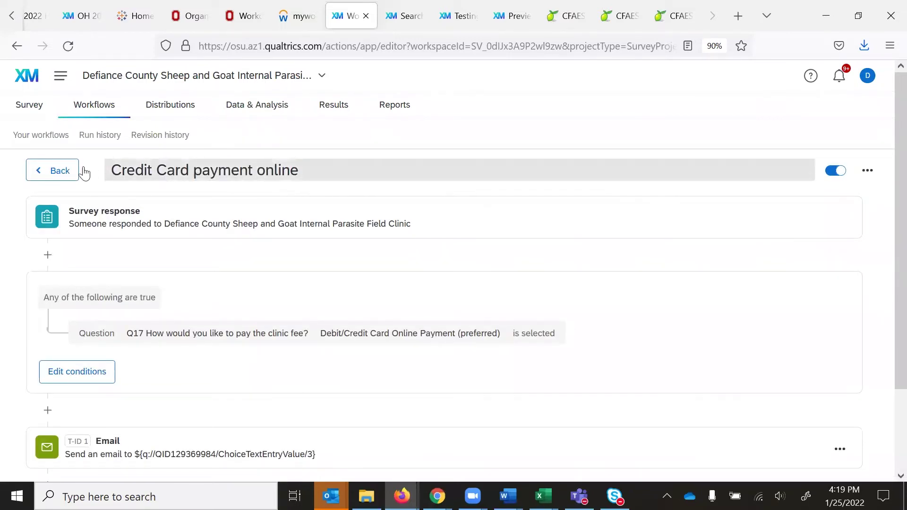
left_click(56, 176)
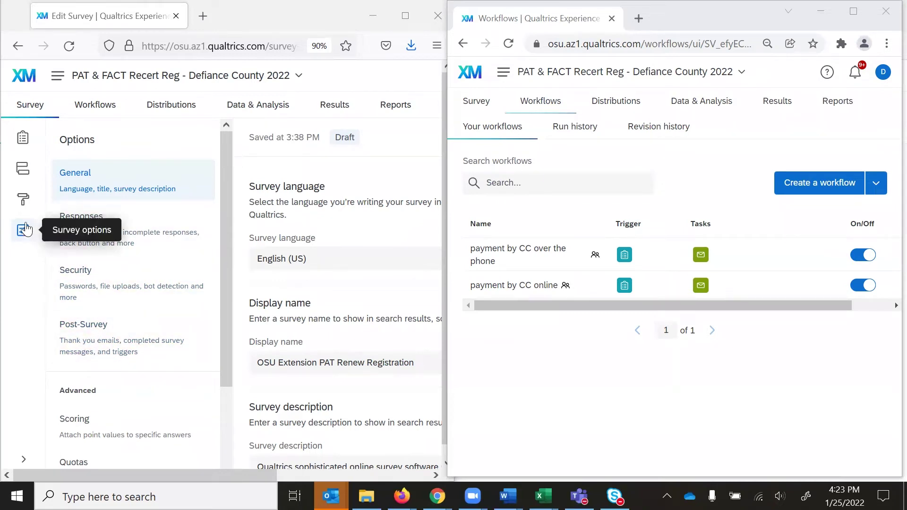
Step: Open the survey's Post-Survey options and edit its email triggers
left_click(88, 338)
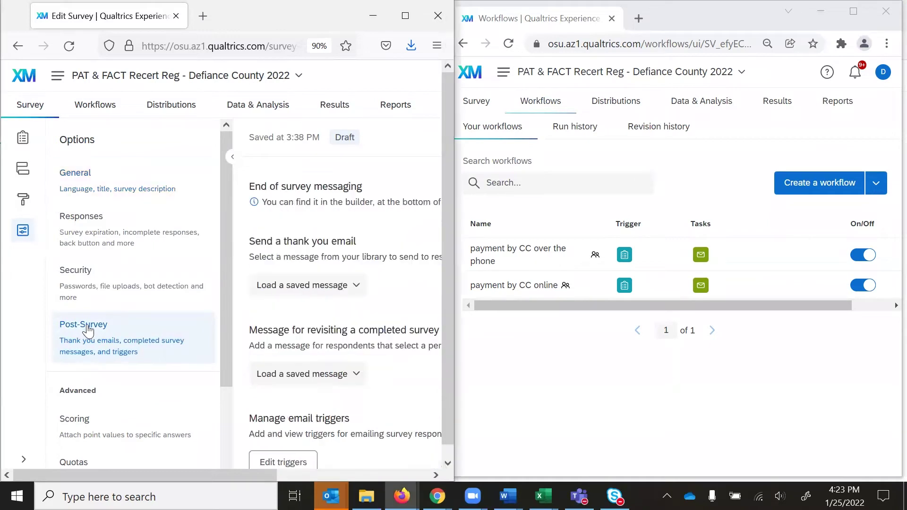
scroll(313, 330, "down", 3)
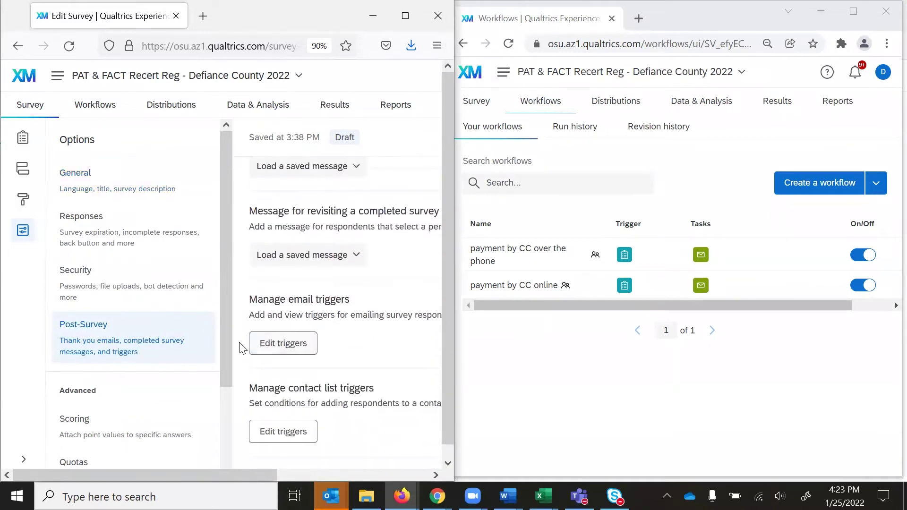
left_click(293, 348)
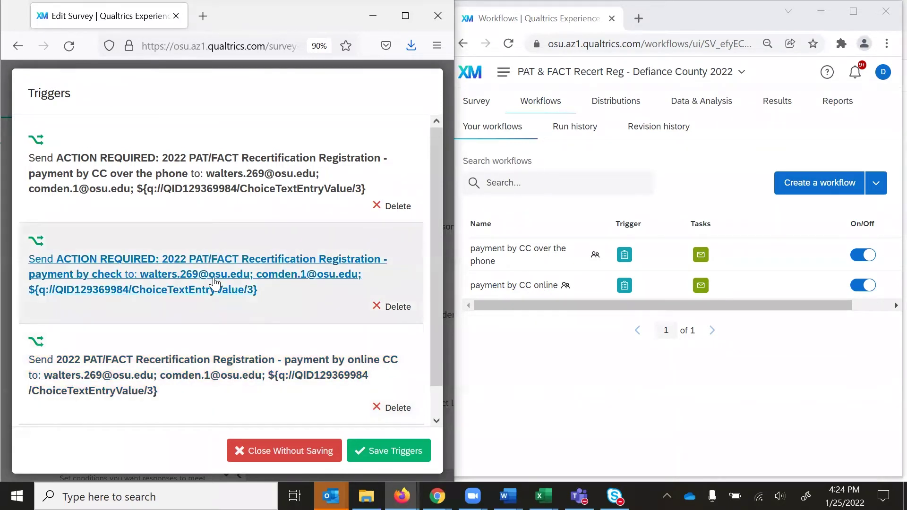
Step: Open the pay-by-check trigger's email and select its message body from 'Hello' to the end
left_click(120, 265)
scroll(262, 321, "down", 1)
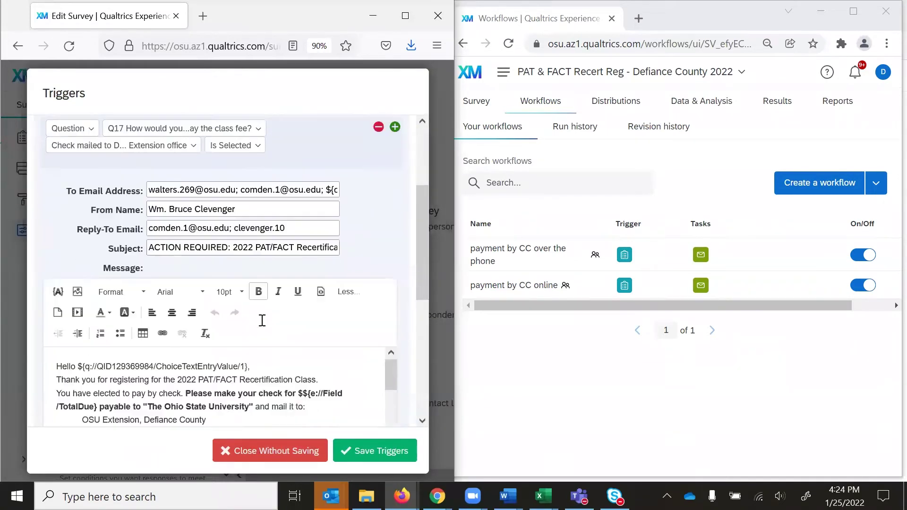
scroll(262, 320, "down", 2)
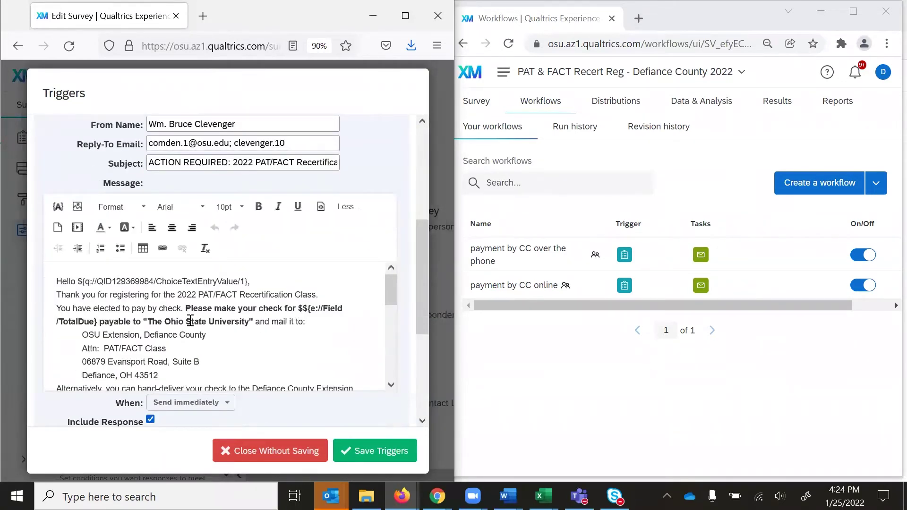
mouse_move(52, 280)
left_mouse_down()
mouse_move(149, 294)
mouse_move(272, 369)
mouse_move(303, 432)
mouse_move(298, 355)
mouse_move(326, 462)
mouse_move(284, 199)
mouse_move(286, 156)
mouse_move(293, 178)
mouse_move(293, 108)
mouse_move(290, 239)
left_mouse_up()
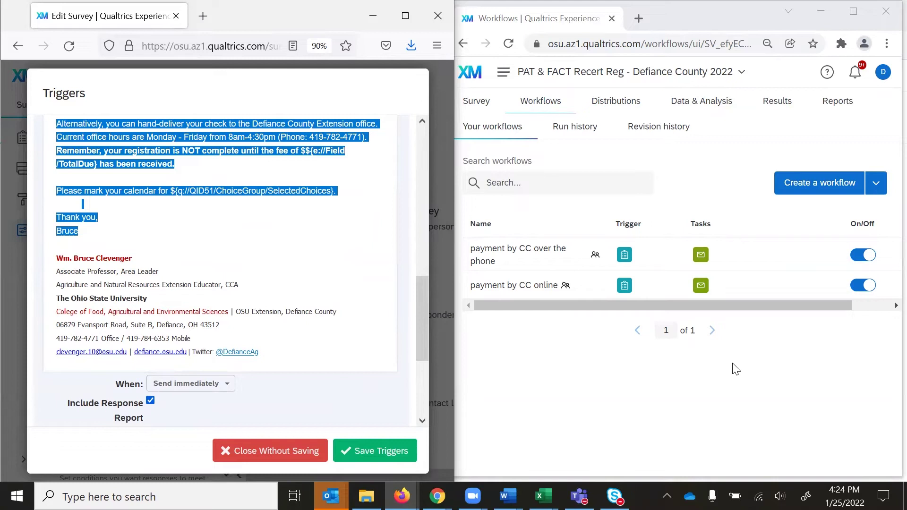
left_click_drag(639, 306, 770, 306)
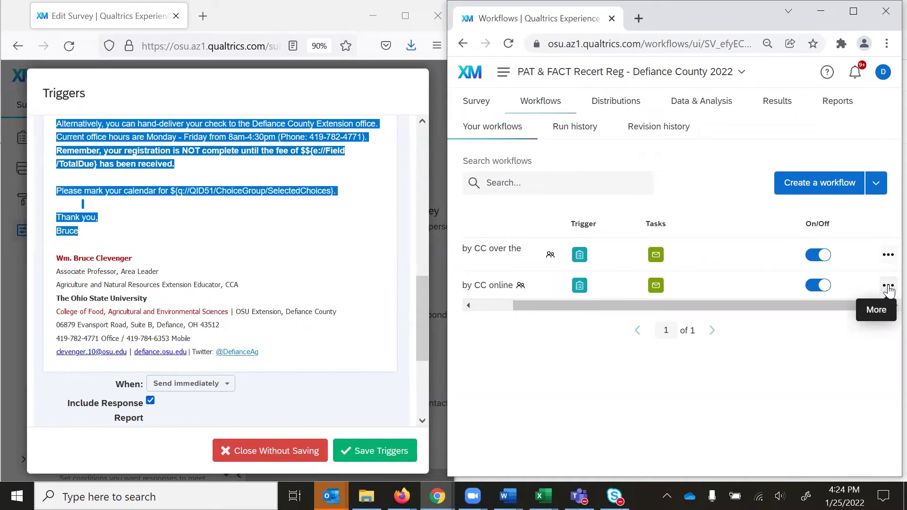
Step: Make a copy of the payment by CC online workflow
left_click(888, 287)
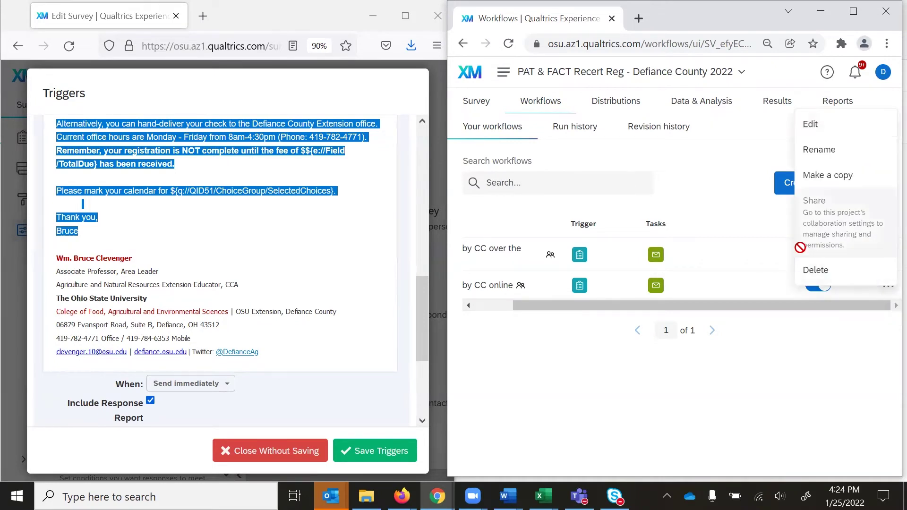
left_click(816, 175)
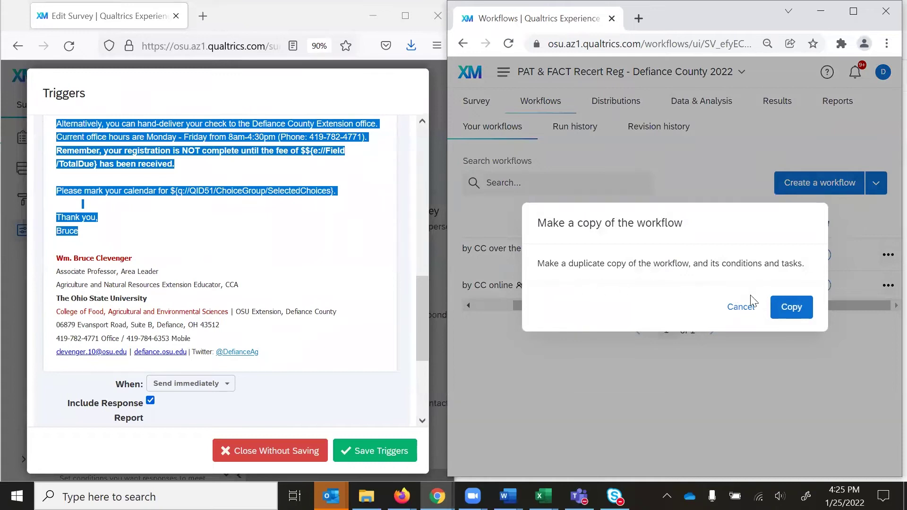
left_click(792, 308)
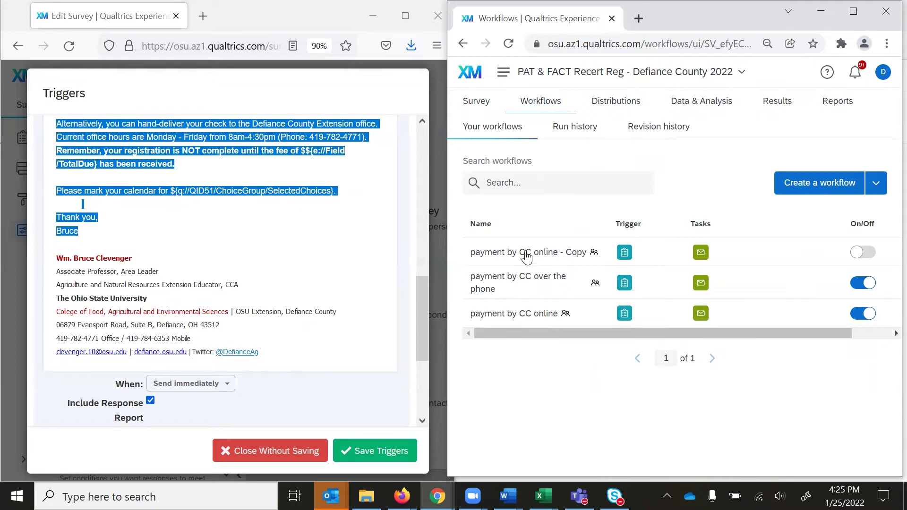
Step: Rename the copied workflow to 'payment by check'
left_click(527, 258)
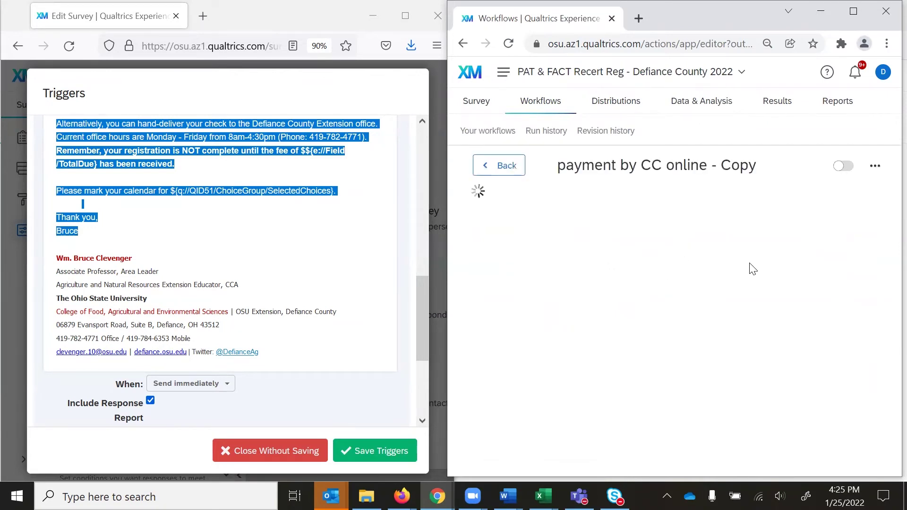
left_click(669, 167)
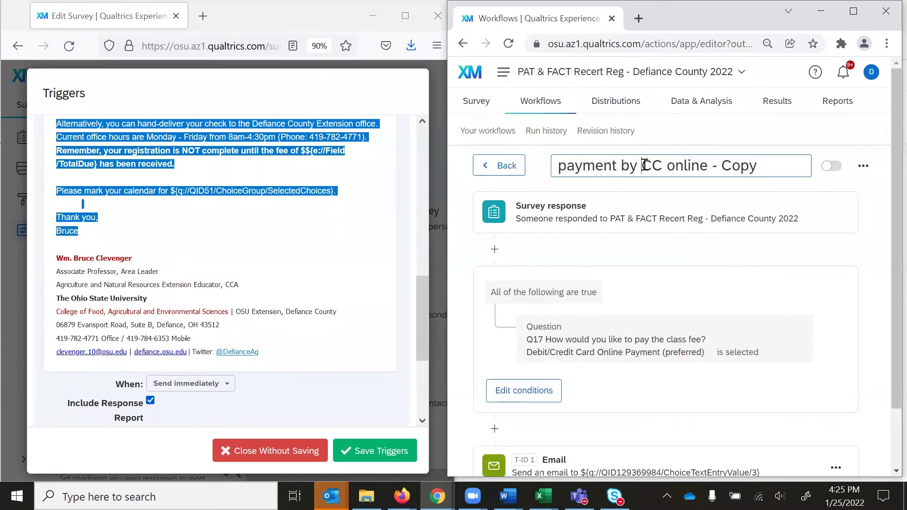
left_click_drag(644, 165, 775, 173)
type("check")
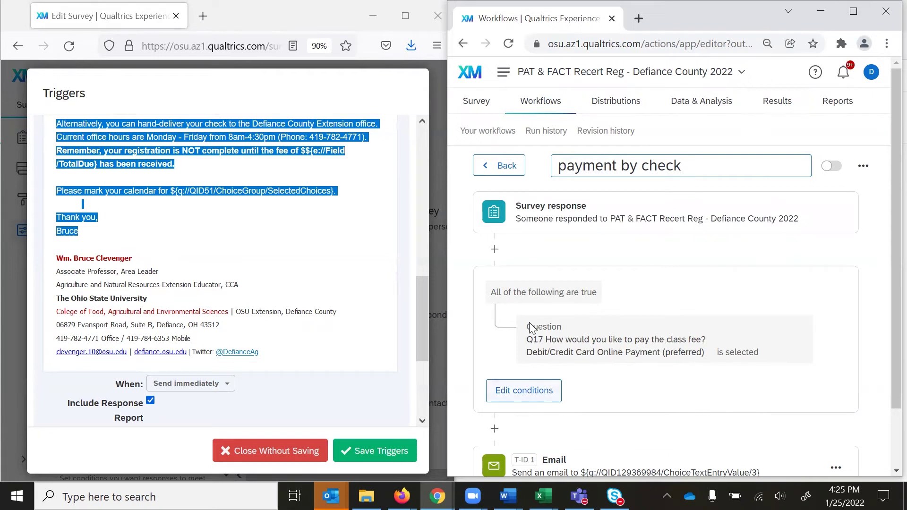
left_click(526, 401)
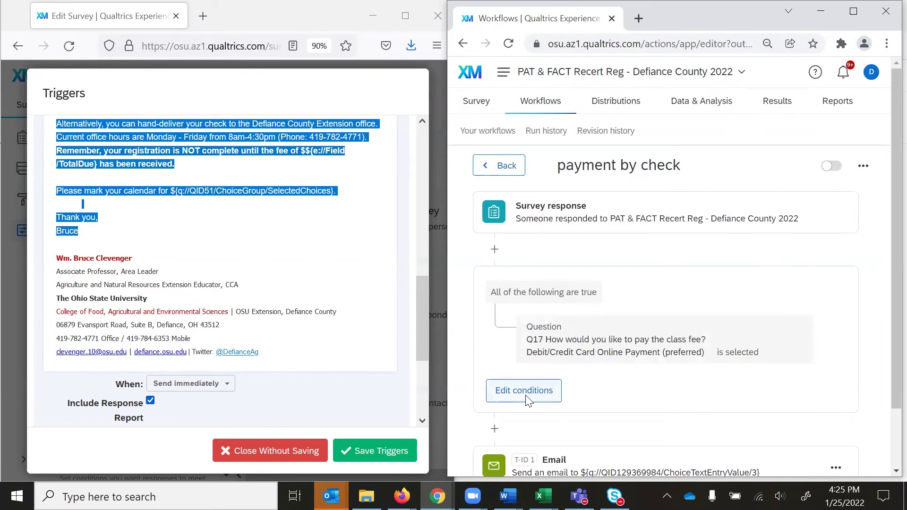
left_click(853, 10)
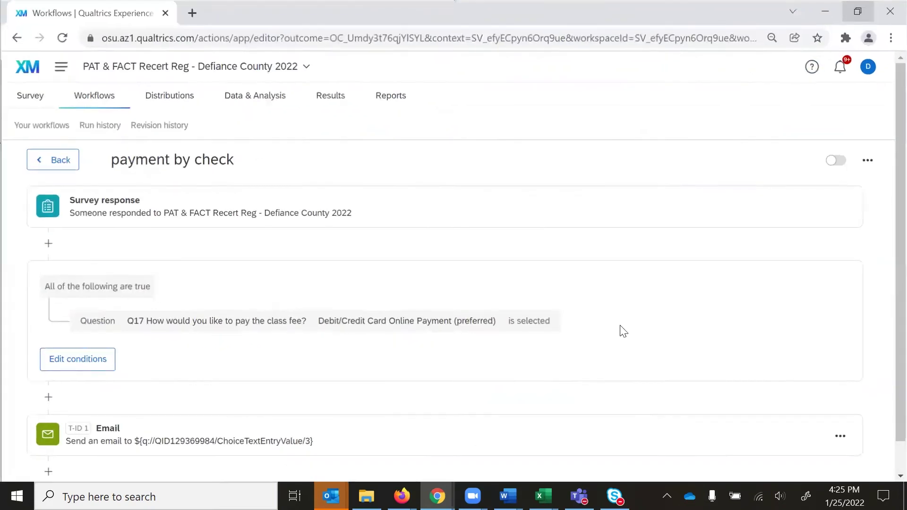
Step: Set the condition to Q17 'Check mailed to Defiance County Extension office' is selected
left_click(81, 368)
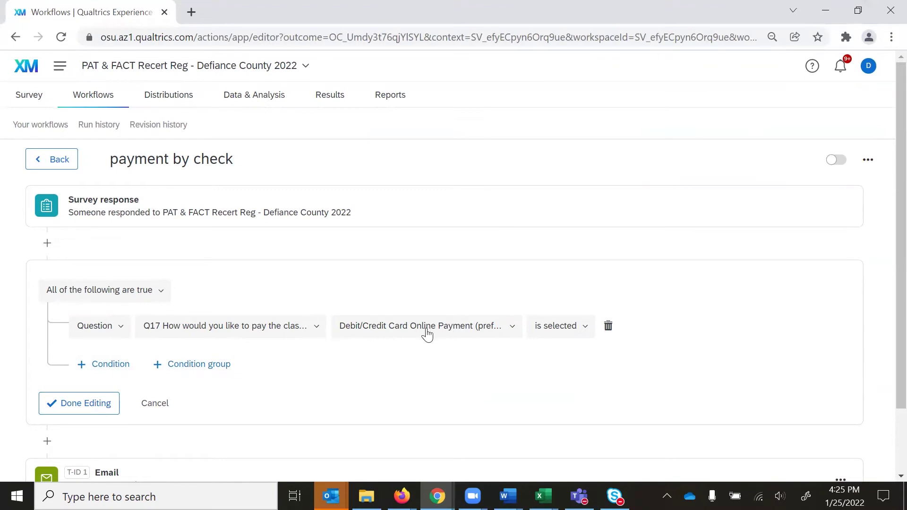
left_click(514, 331)
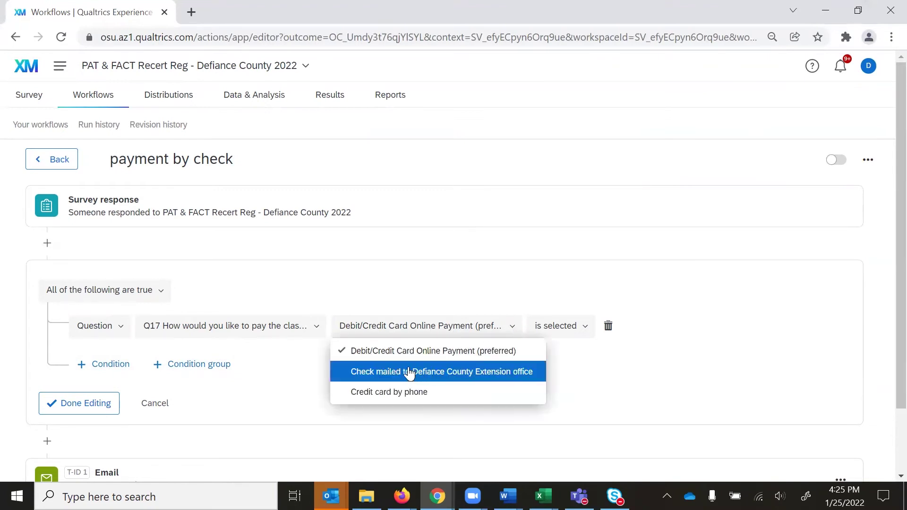
left_click(368, 376)
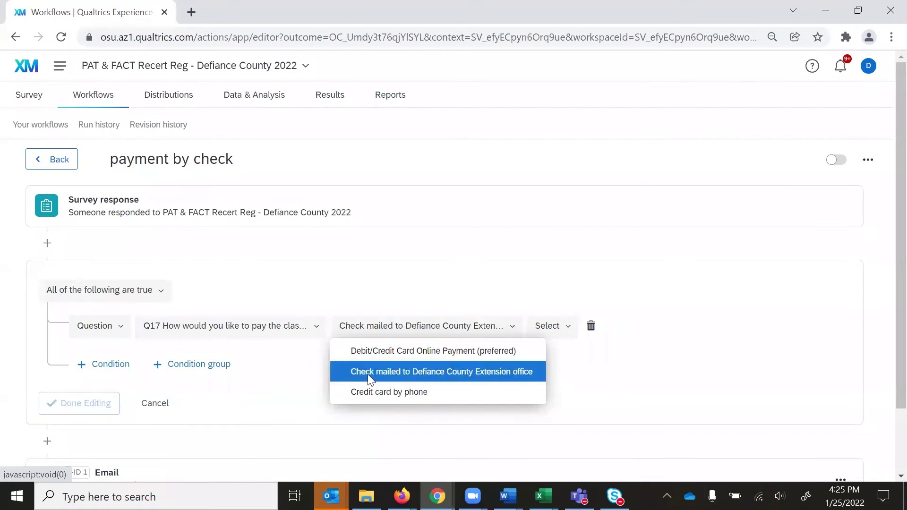
left_click(565, 331)
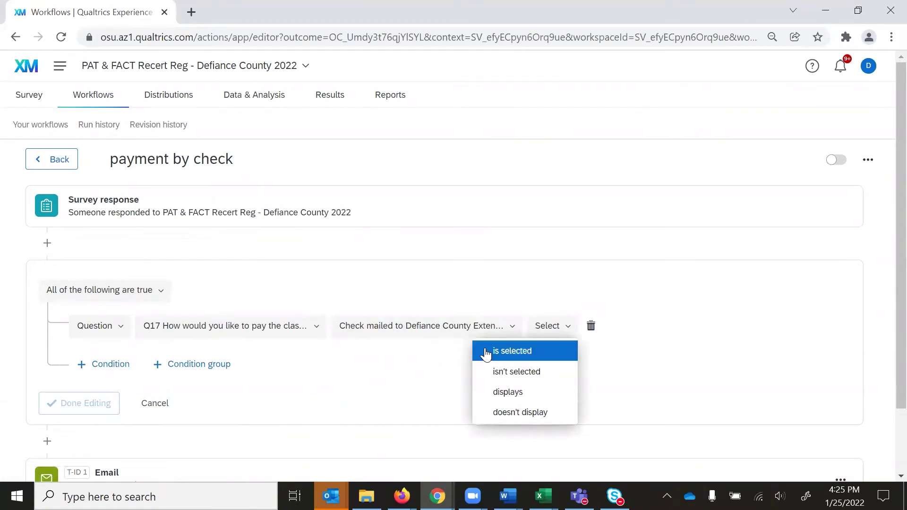
left_click(520, 352)
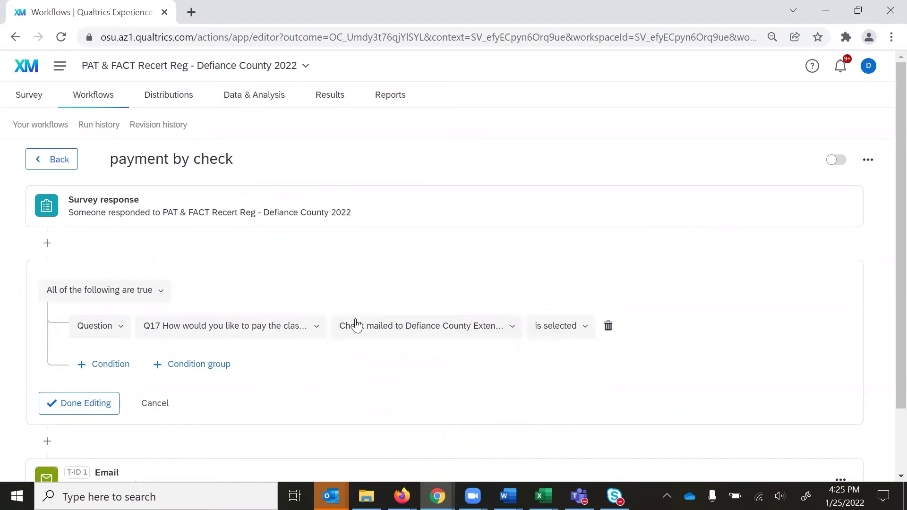
scroll(236, 325, "down", 2)
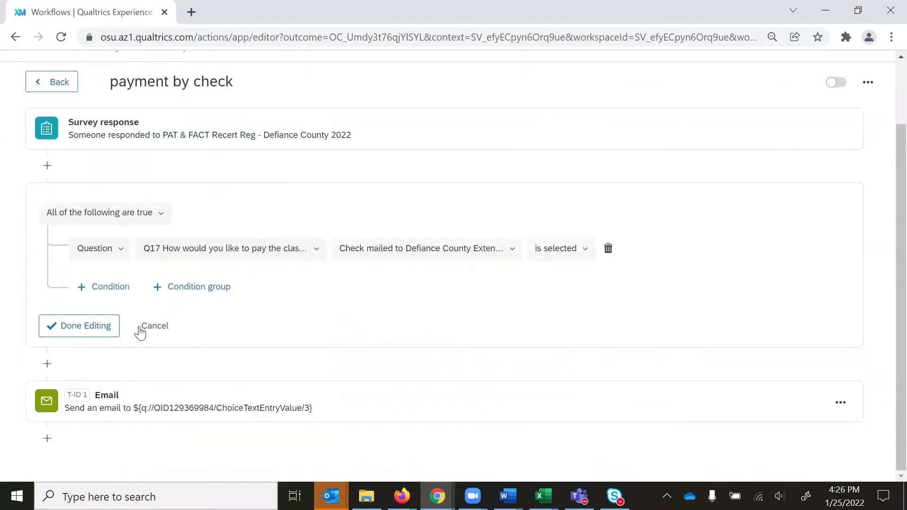
left_click(81, 327)
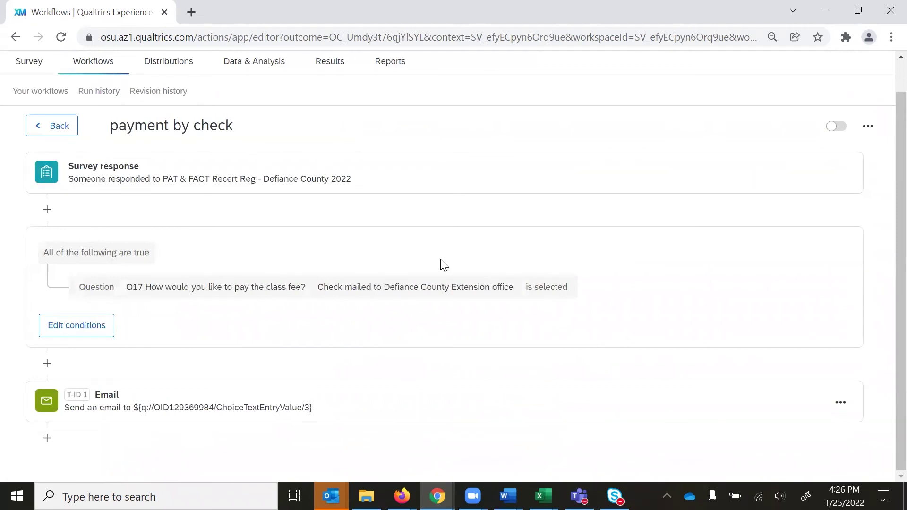
Step: Paste the copied pay-by-check message over the email task's existing message body
left_click(131, 408)
scroll(507, 302, "down", 5)
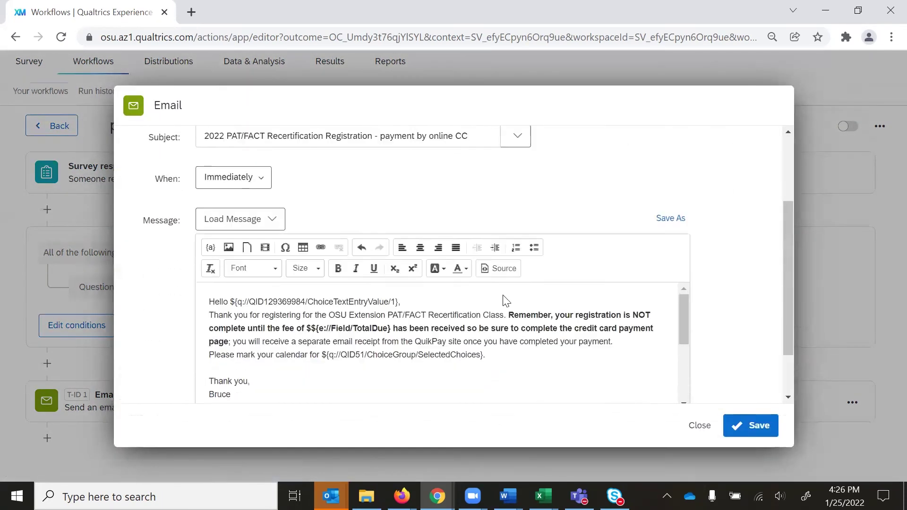
scroll(482, 284, "up", 2)
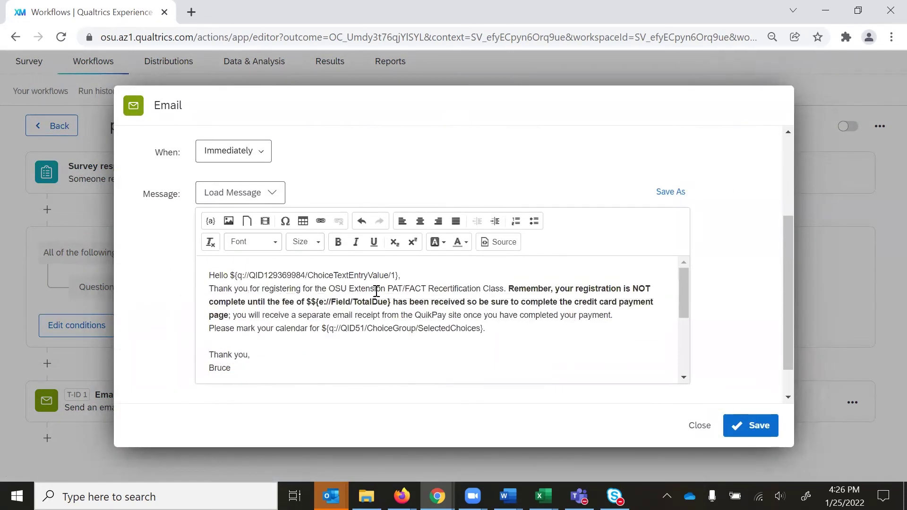
left_click_drag(208, 276, 250, 370)
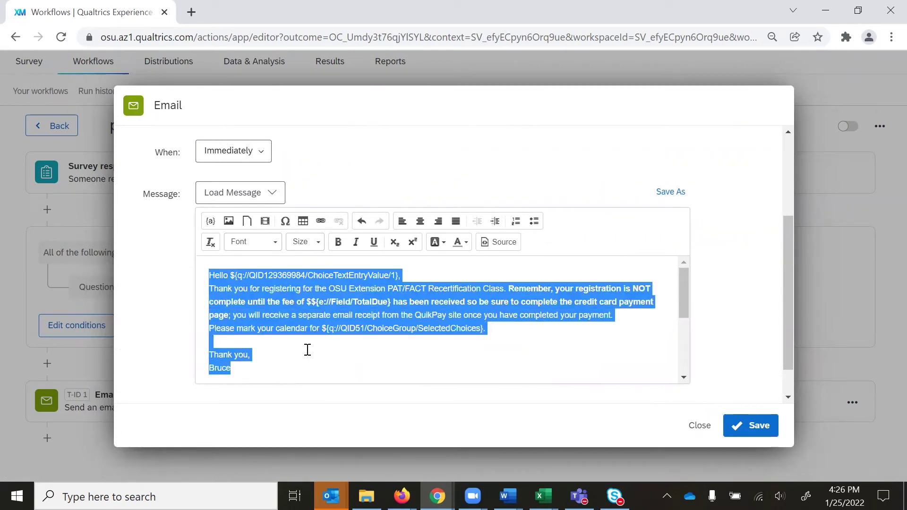
key("ctrl+v")
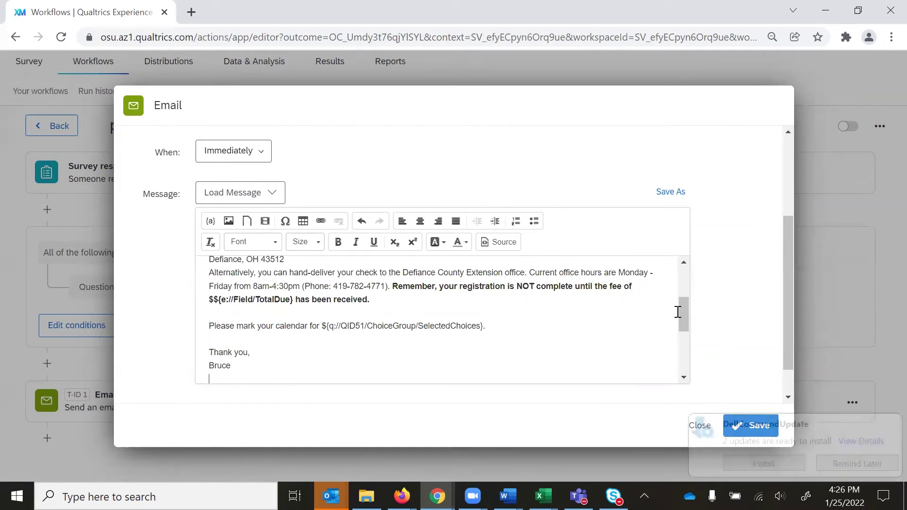
left_click_drag(683, 312, 684, 332)
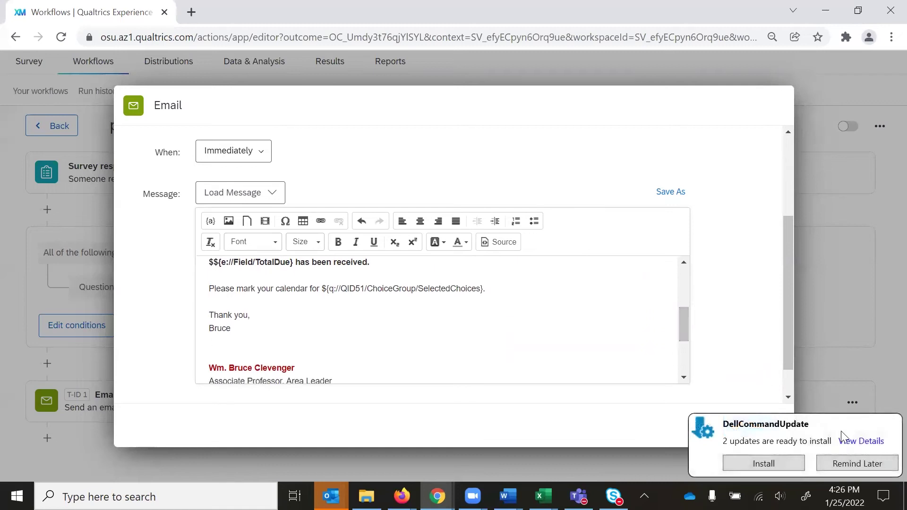
left_click(871, 464)
scroll(386, 327, "down", 2)
scroll(386, 326, "up", 6)
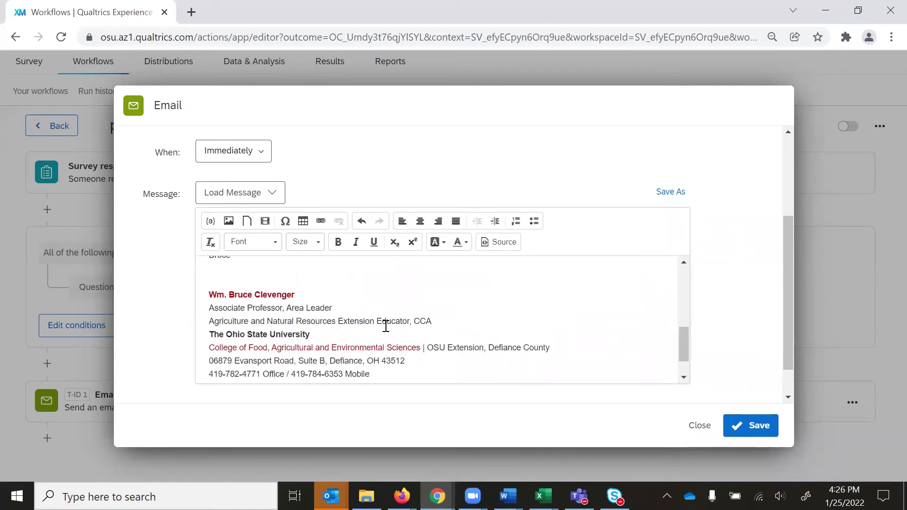
scroll(449, 208, "up", 3)
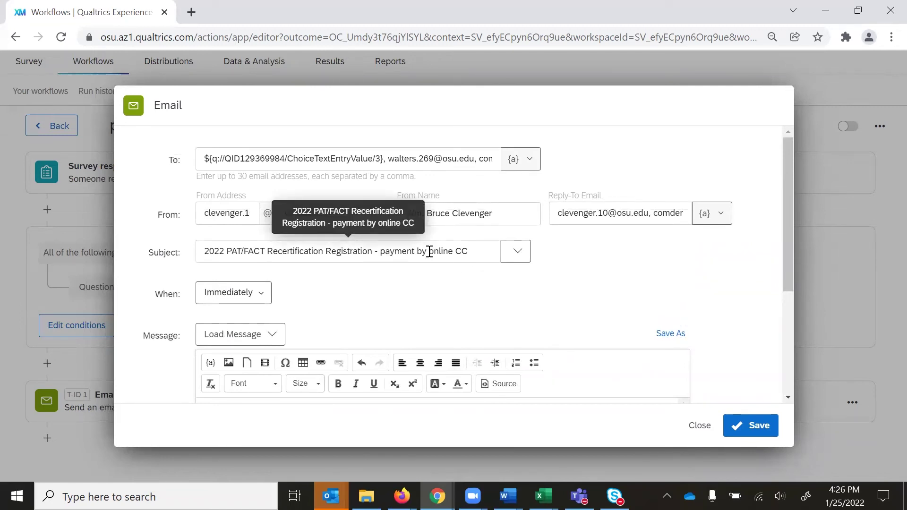
Step: End the subject with 'payment by check' and delete the second staff recipient address
left_click_drag(430, 251, 495, 252)
type("check")
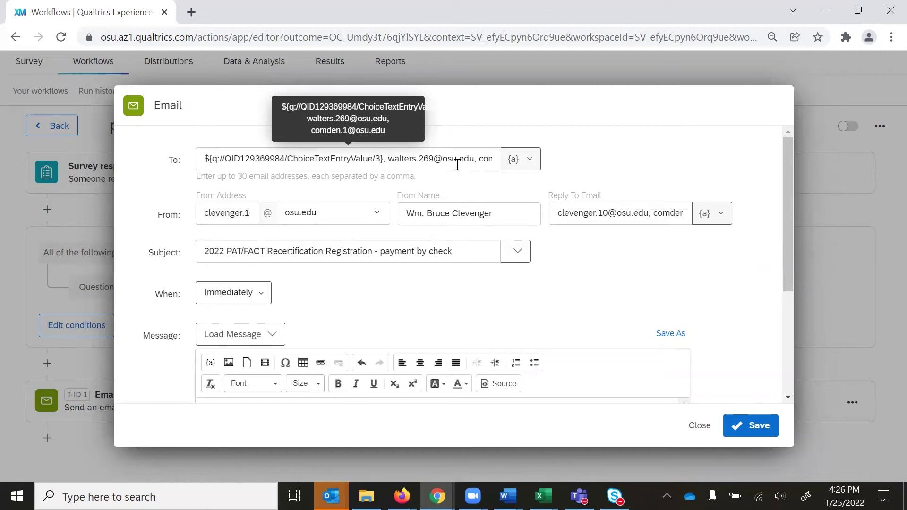
key("End")
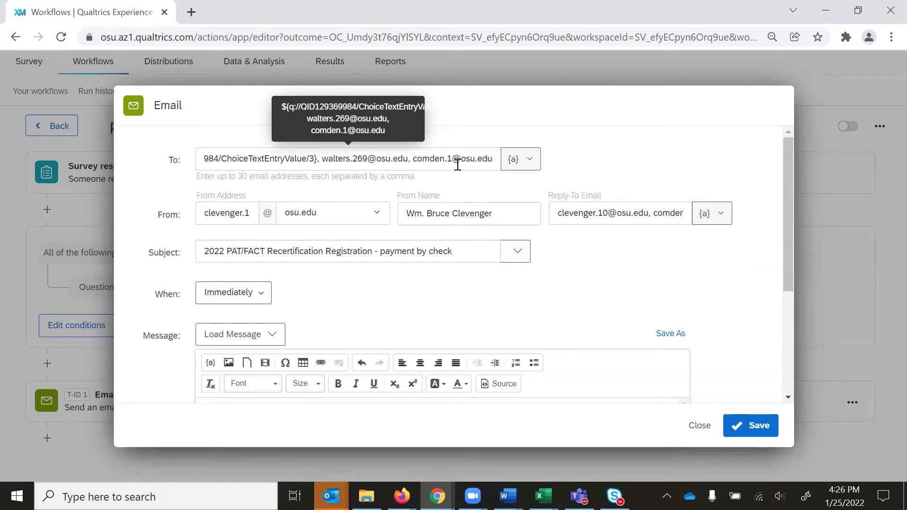
left_click(411, 162)
left_click_drag(413, 162, 325, 162)
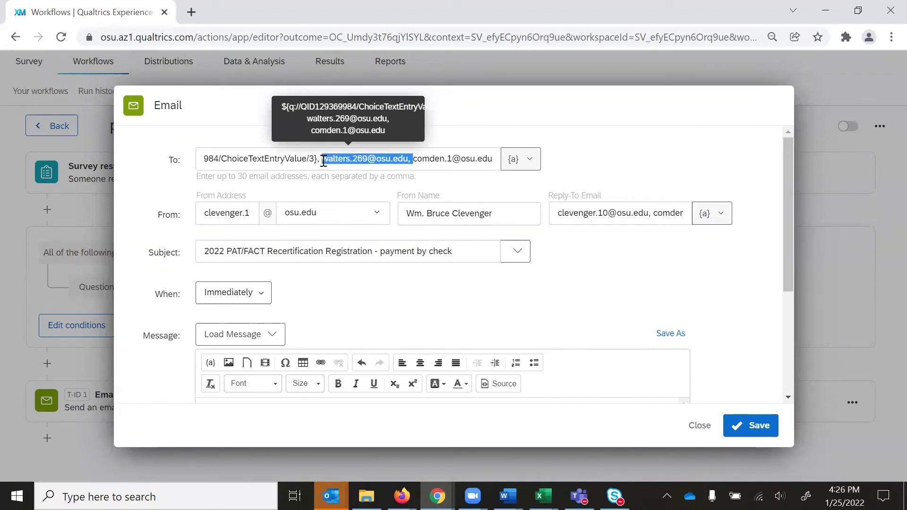
key("BackSpace")
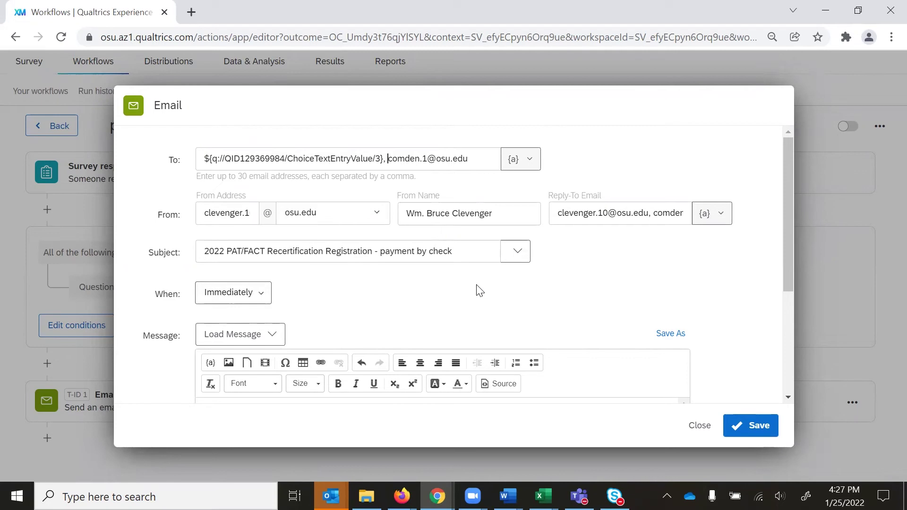
scroll(478, 290, "down", 1)
scroll(477, 290, "down", 2)
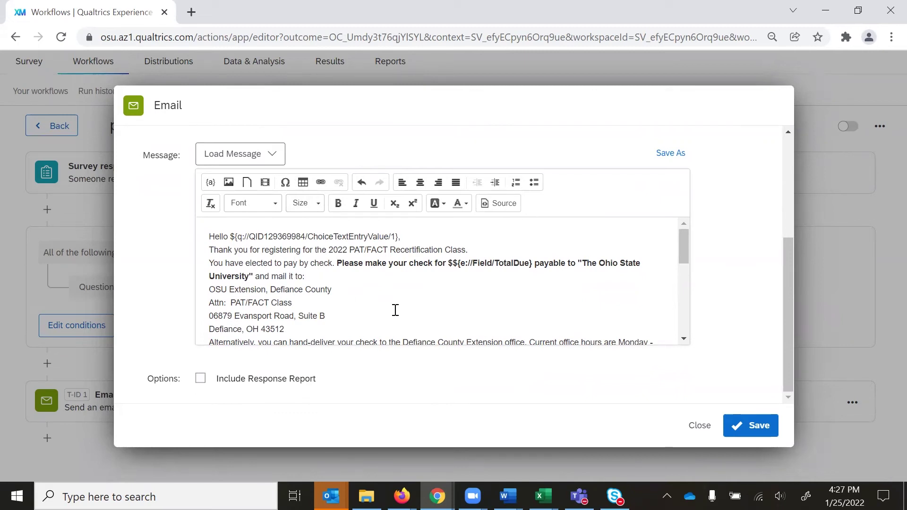
Step: Review the check-payment message body and save the email task
scroll(396, 310, "down", 3)
scroll(395, 310, "up", 3)
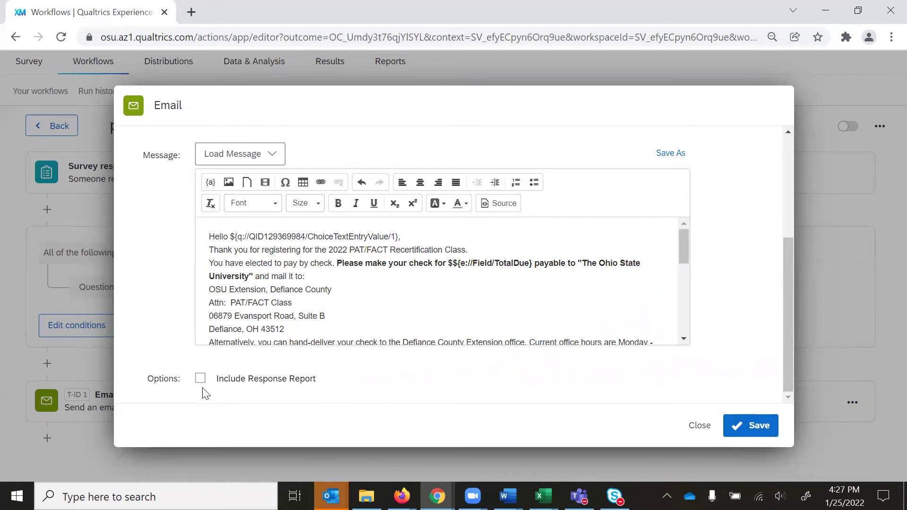
scroll(386, 317, "down", 10)
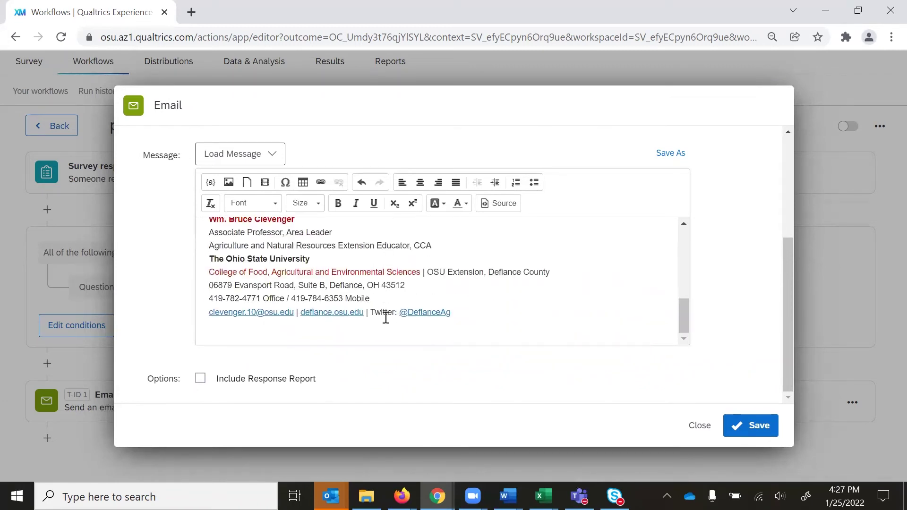
scroll(539, 295, "up", 4)
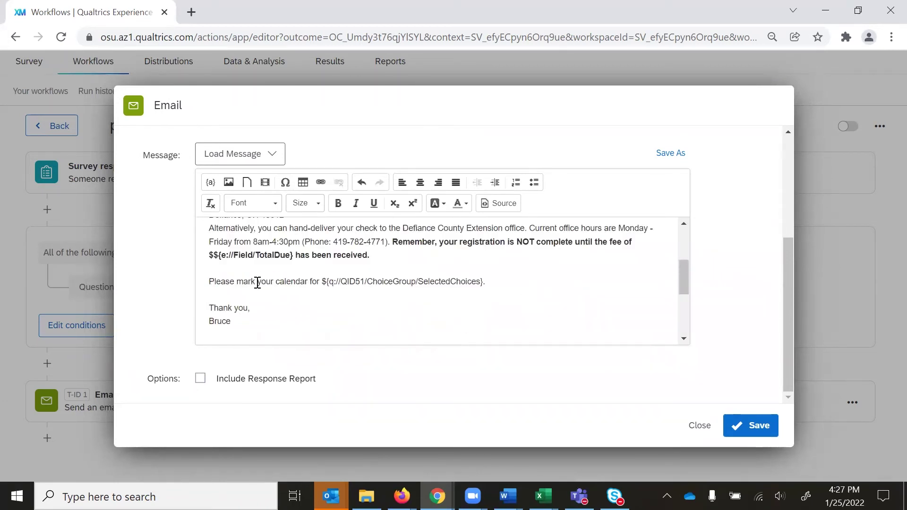
left_click_drag(325, 282, 494, 280)
scroll(532, 304, "up", 3)
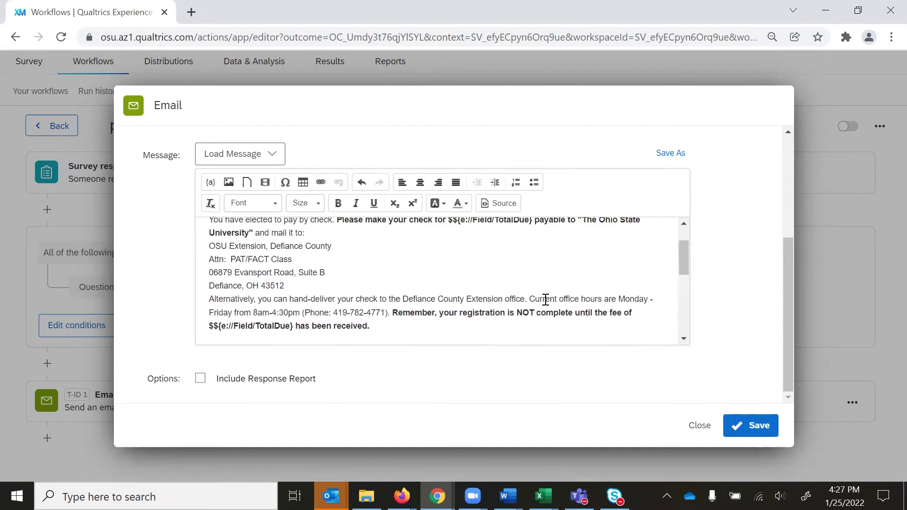
scroll(357, 315, "up", 2)
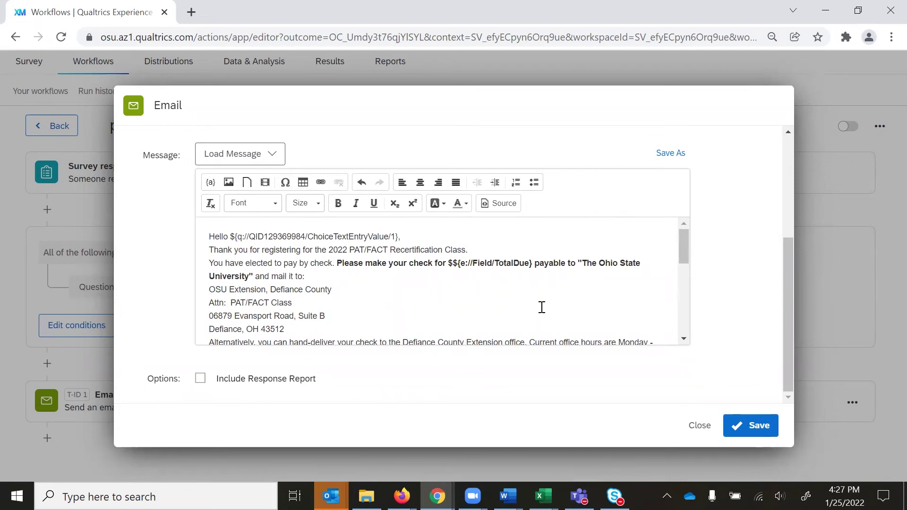
scroll(557, 288, "down", 5)
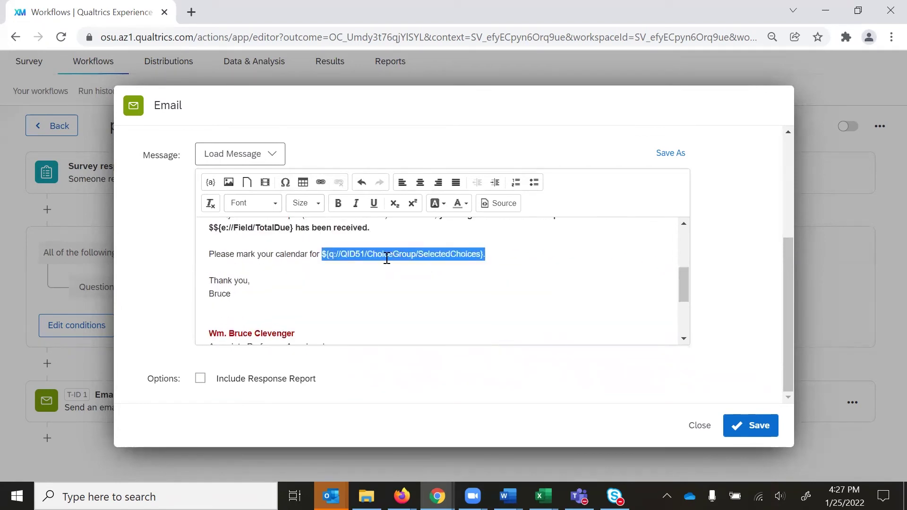
left_click(551, 280)
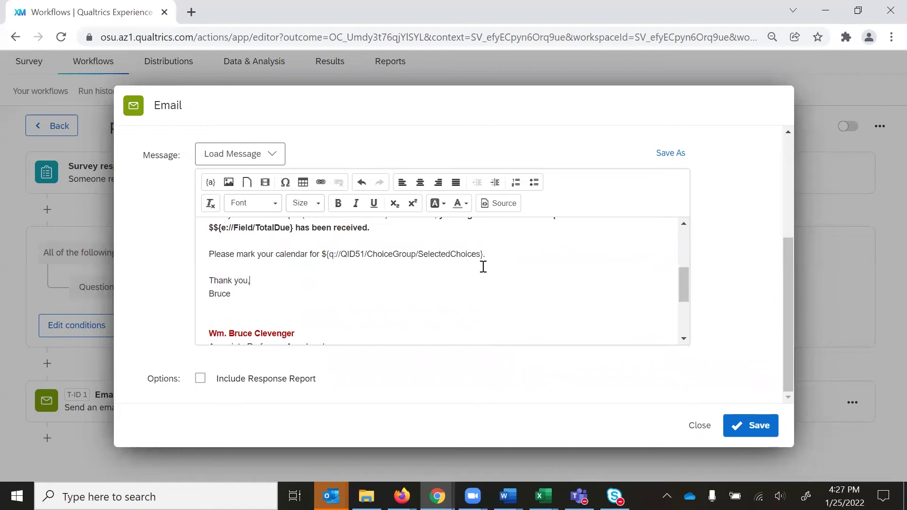
left_click(756, 428)
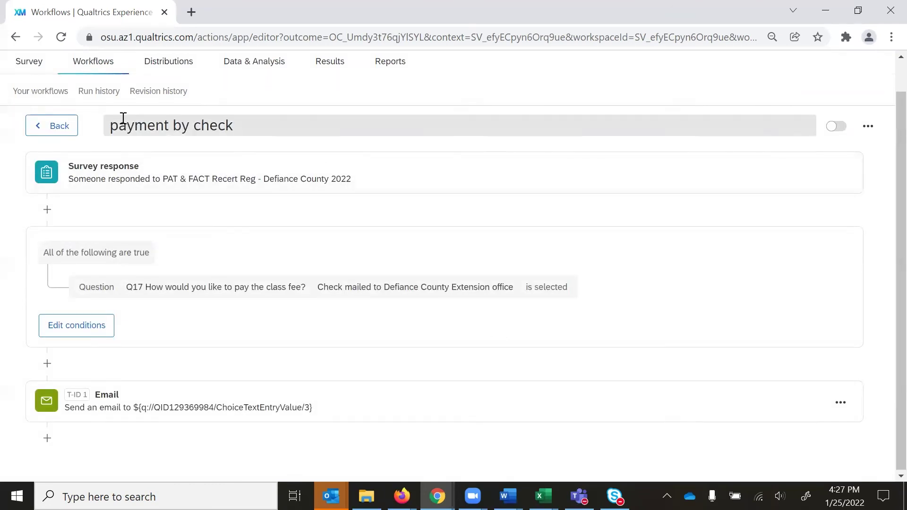
Step: Go back to the workflows list and switch on the payment by check workflow
left_click(51, 132)
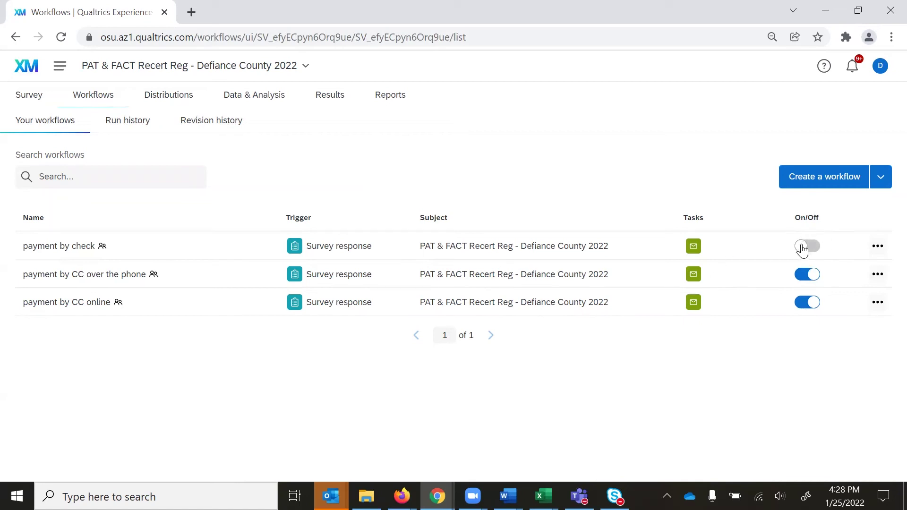
left_click(802, 249)
Step: From the Survey tab, open Survey options > Post-Survey and scroll to Manage email triggers
left_click(27, 99)
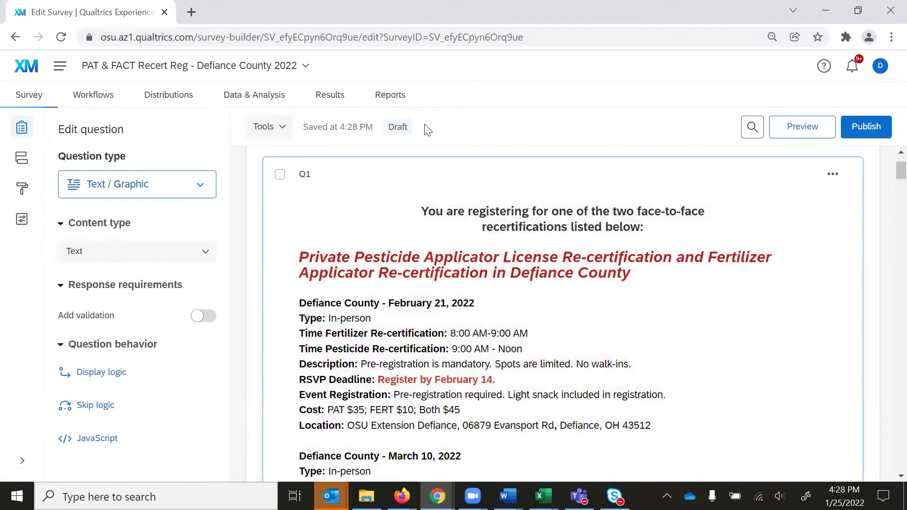
mouse_move(409, 130)
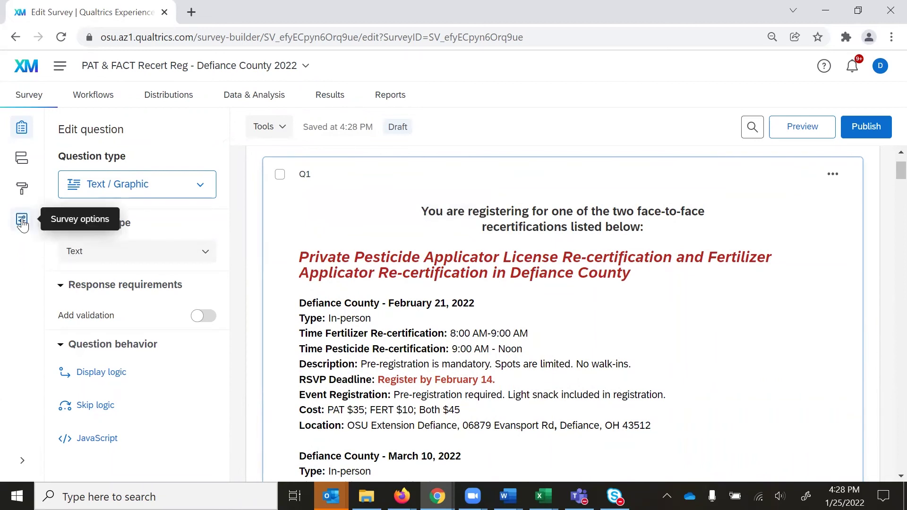
left_click(23, 222)
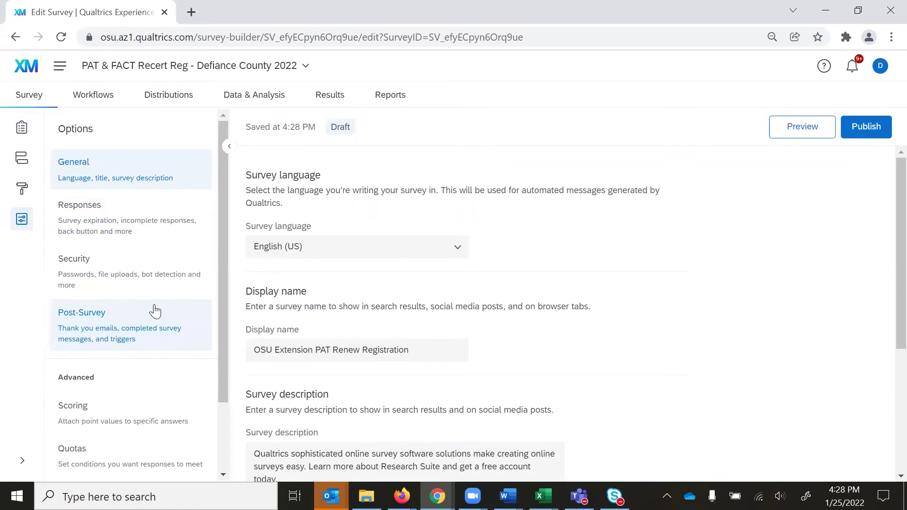
scroll(141, 303, "down", 2)
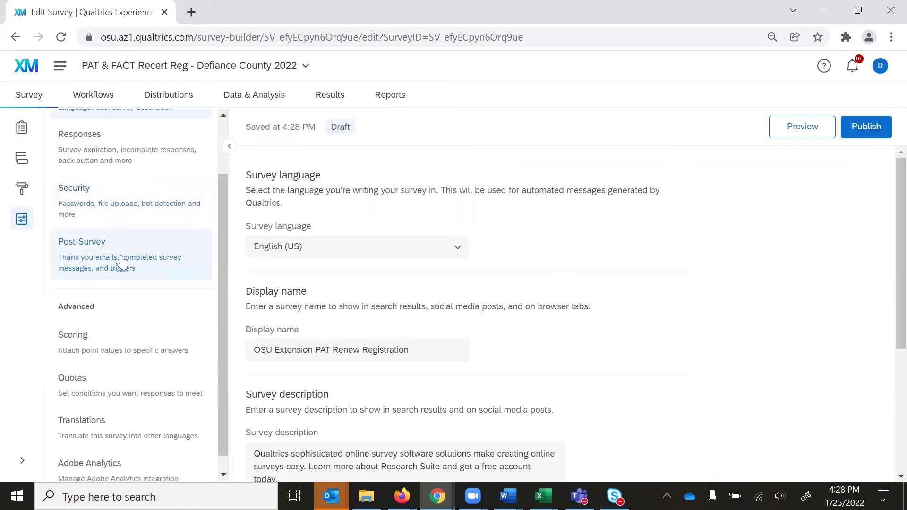
left_click(122, 261)
scroll(486, 300, "down", 5)
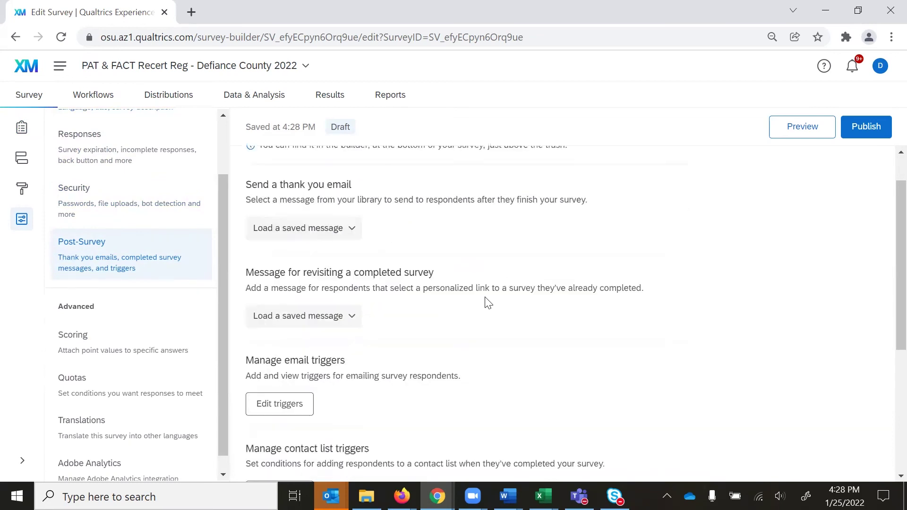
Step: Delete the CC-over-the-phone, check and online-CC payment triggers and save the empty list
left_click(289, 238)
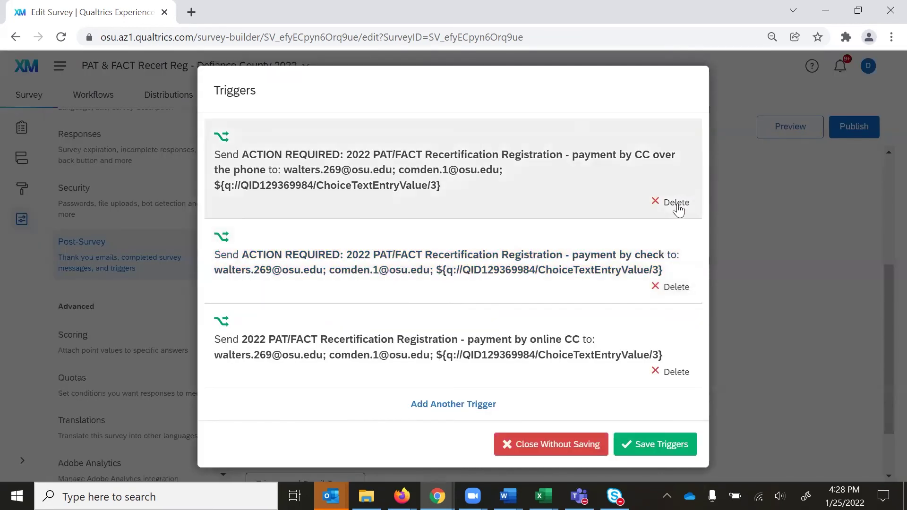
left_click(677, 204)
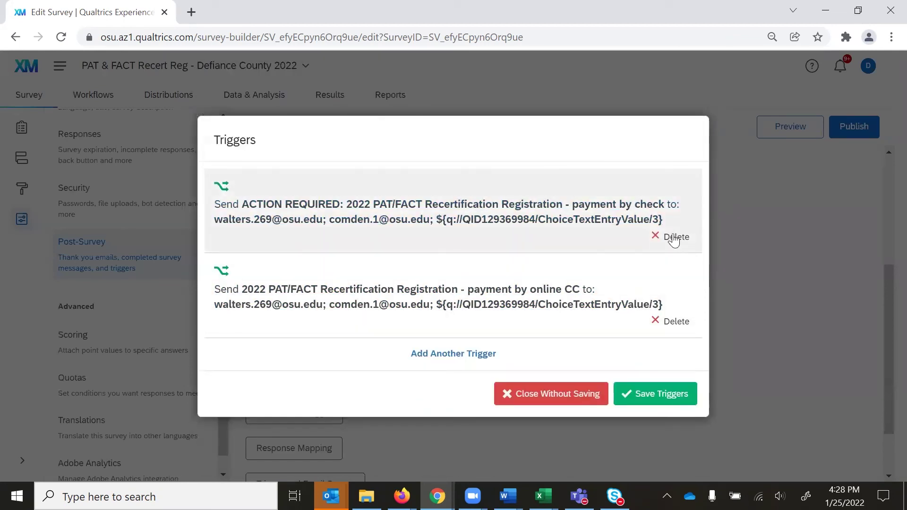
left_click(675, 238)
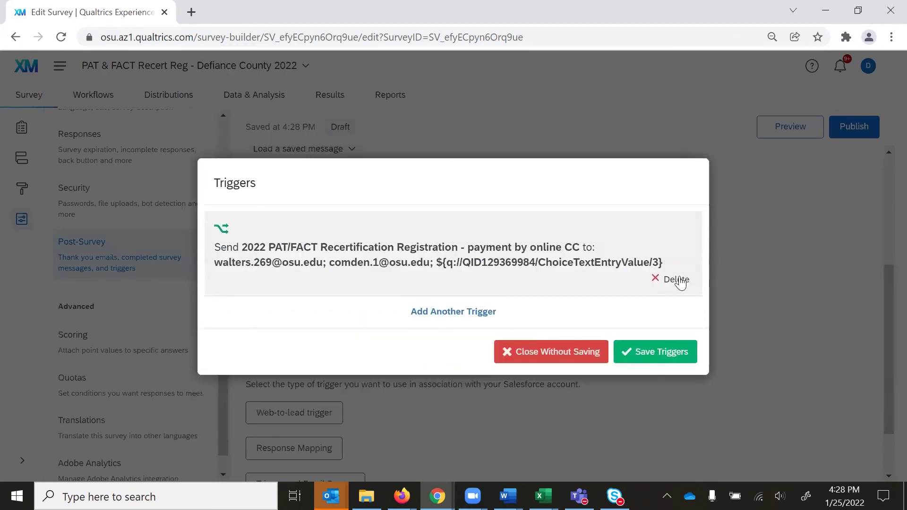
left_click(680, 282)
left_click(662, 310)
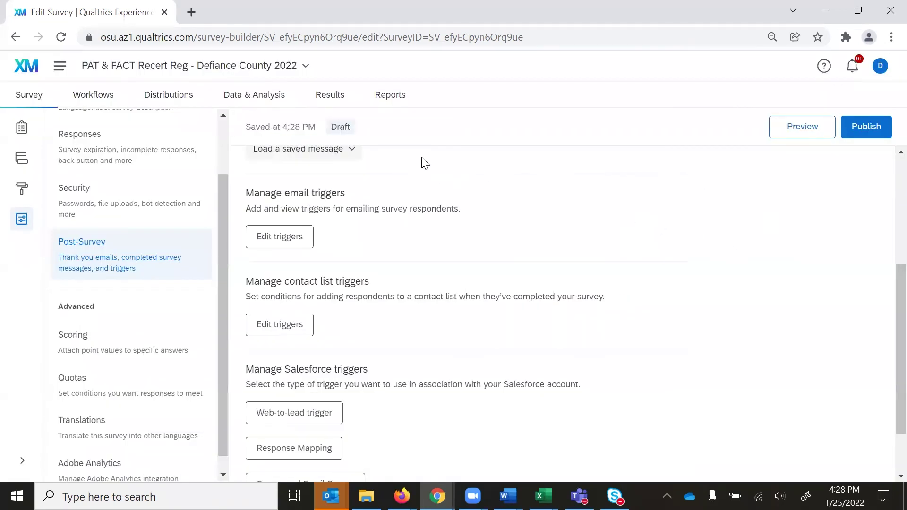
scroll(426, 163, "up", 5)
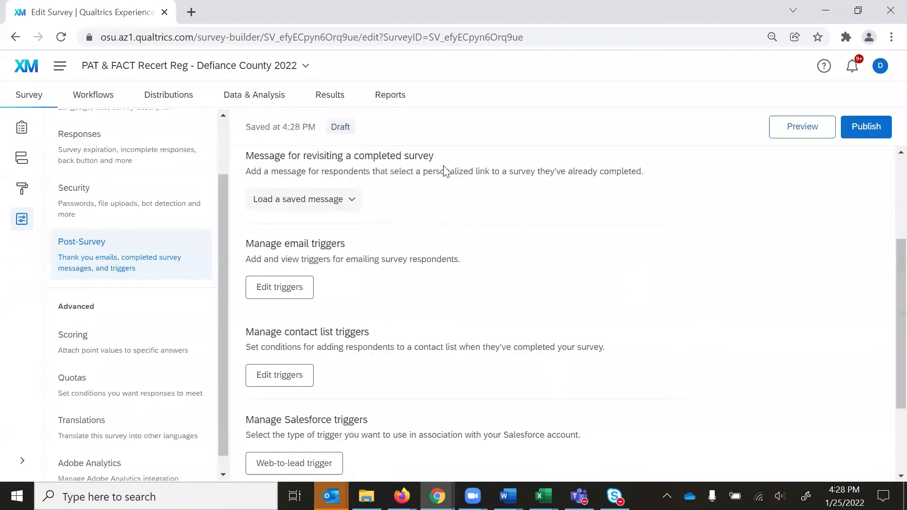
Step: Publish the PAT & FACT Recert Reg survey and confirm the new version
left_click(862, 128)
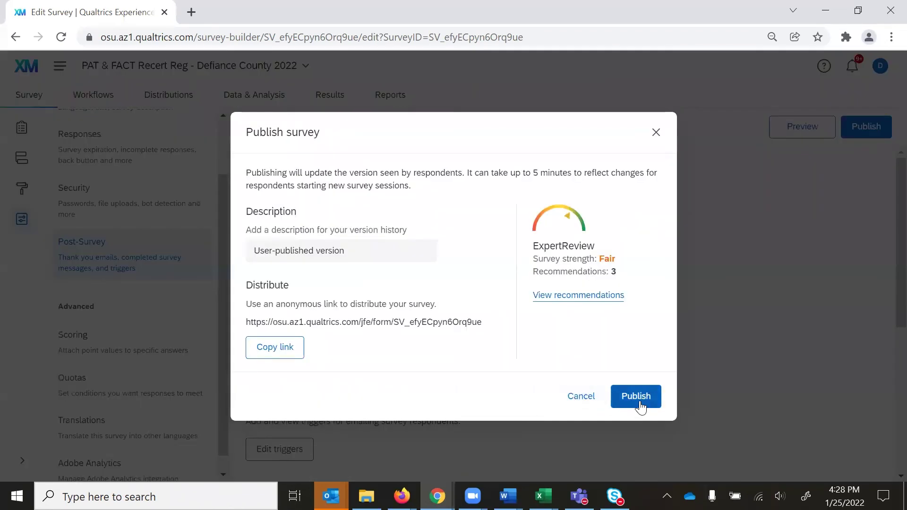
left_click(638, 401)
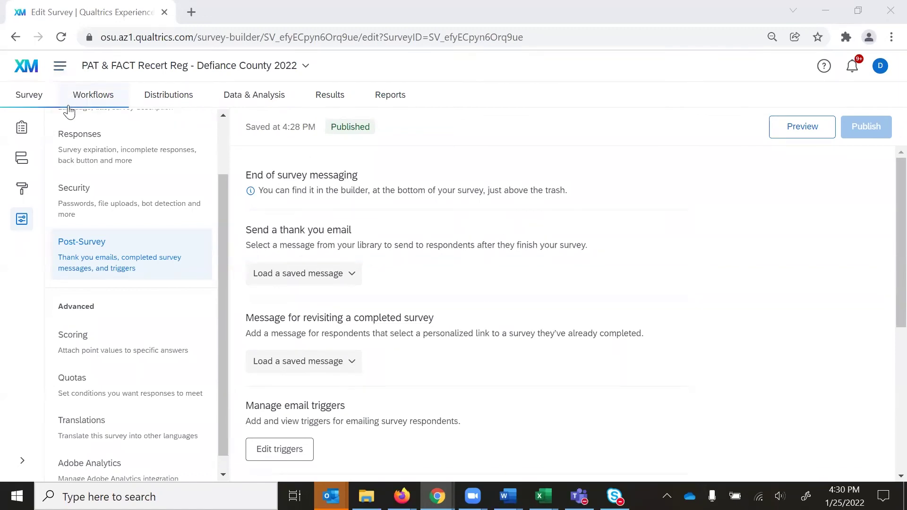
Step: Inspect the Email task in the payment by CC online workflow unchanged, then go back to the workflows
left_click(95, 98)
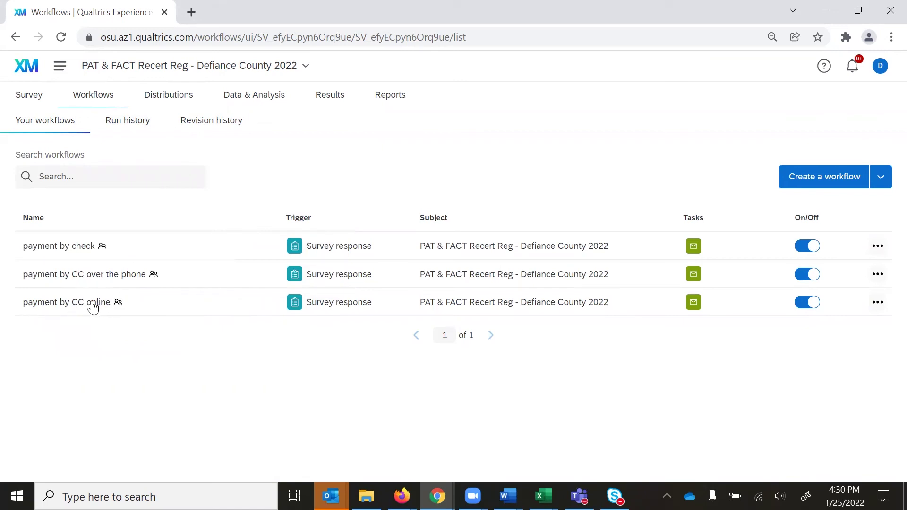
left_click(93, 308)
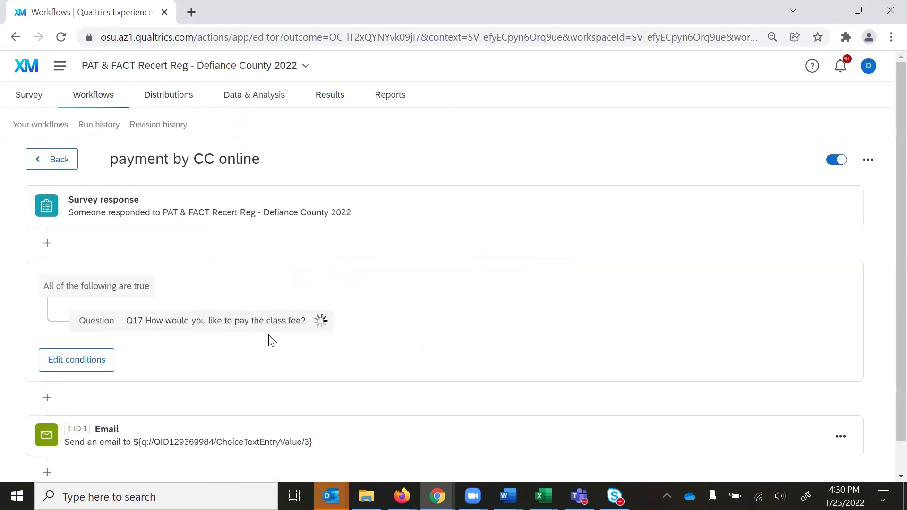
scroll(217, 365, "down", 1)
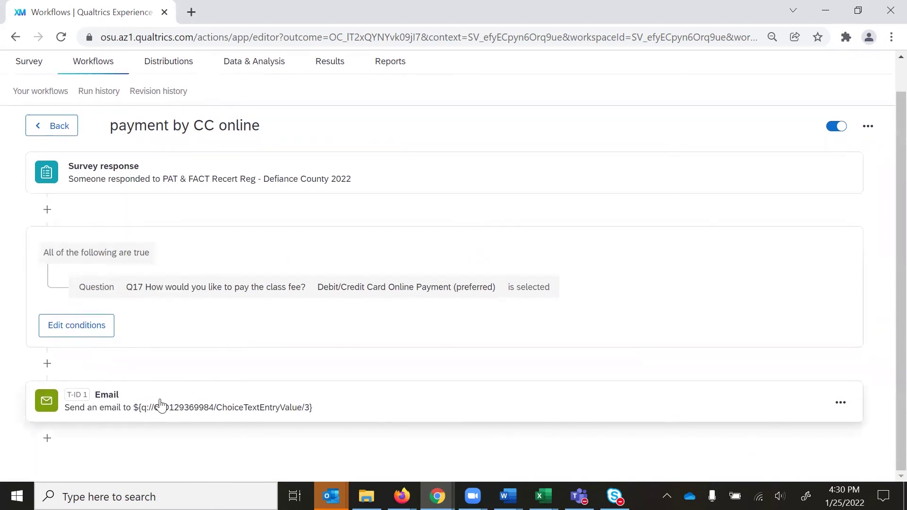
left_click(162, 407)
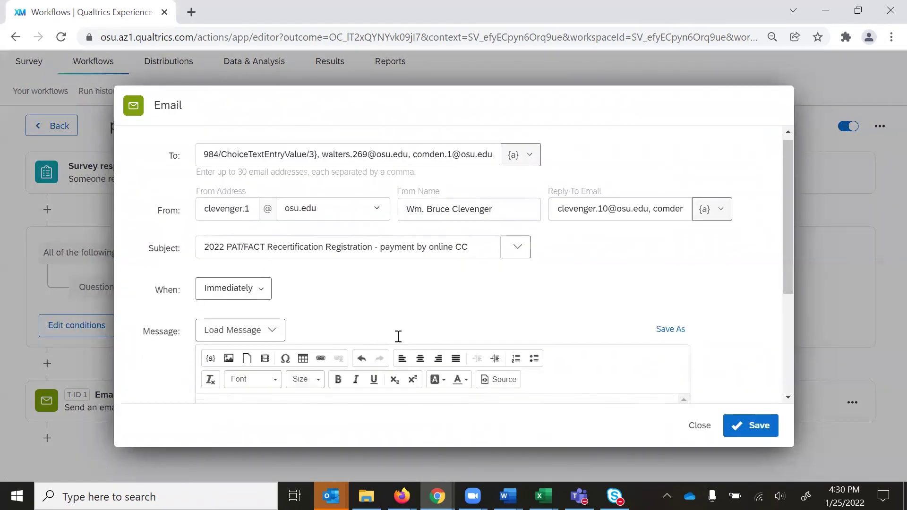
scroll(398, 334, "down", 3)
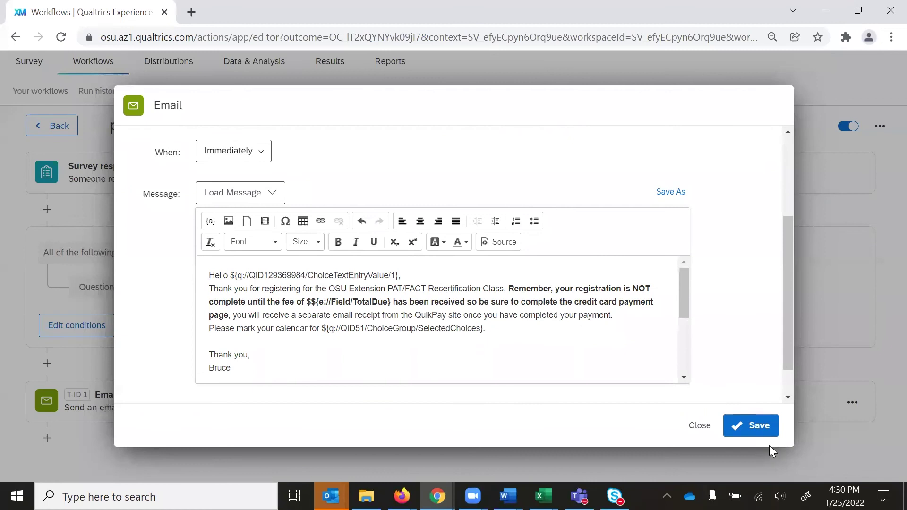
left_click(700, 426)
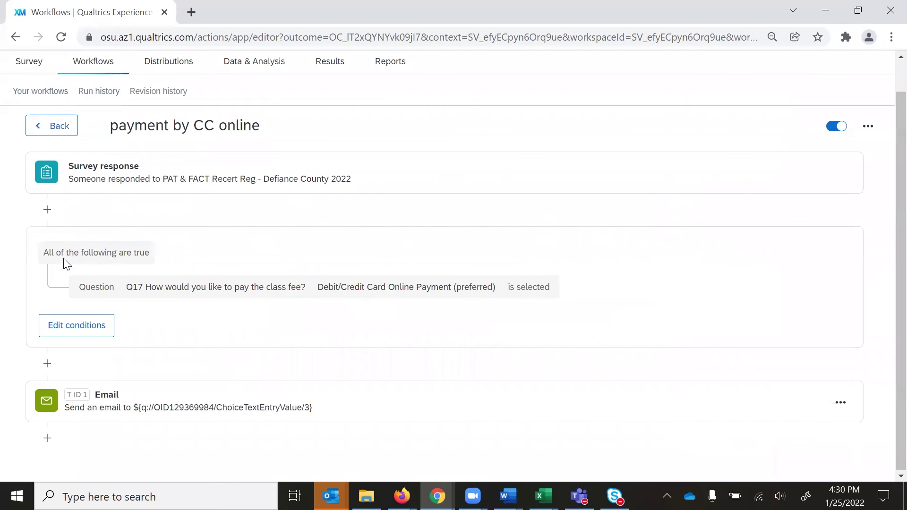
left_click(69, 130)
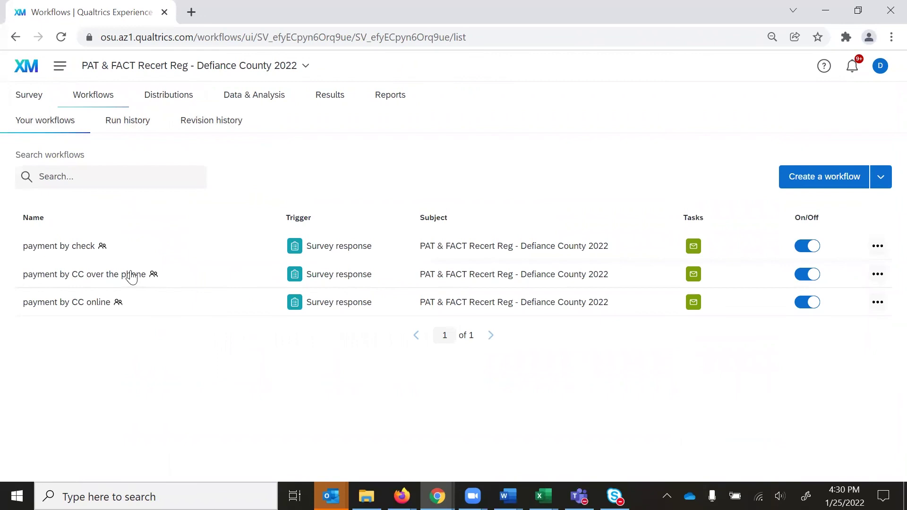
Step: Load the DEFI payment by CC over the phone message from My Library into this workflow's email task and save
left_click(361, 301)
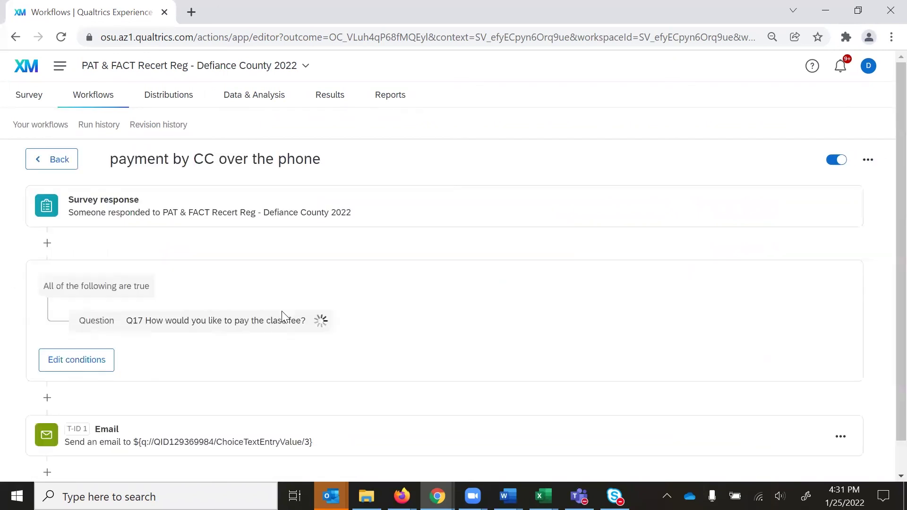
scroll(298, 328, "down", 1)
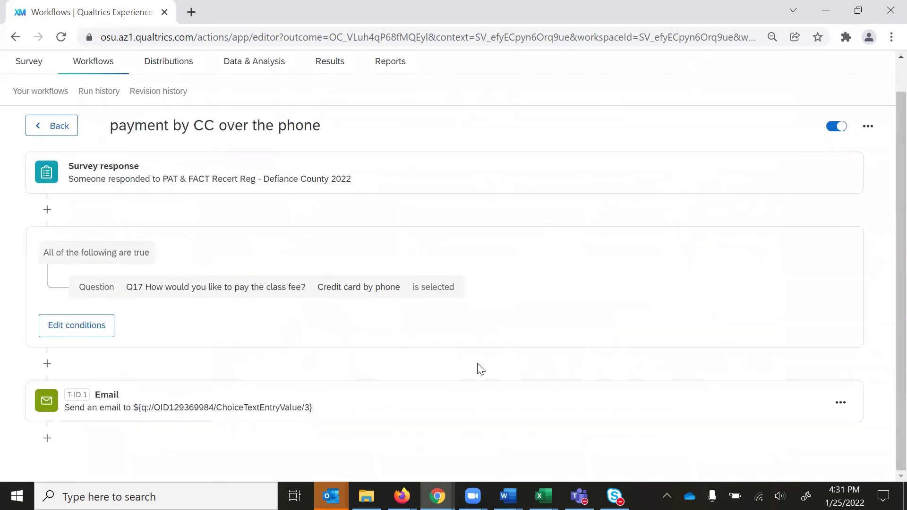
left_click(350, 409)
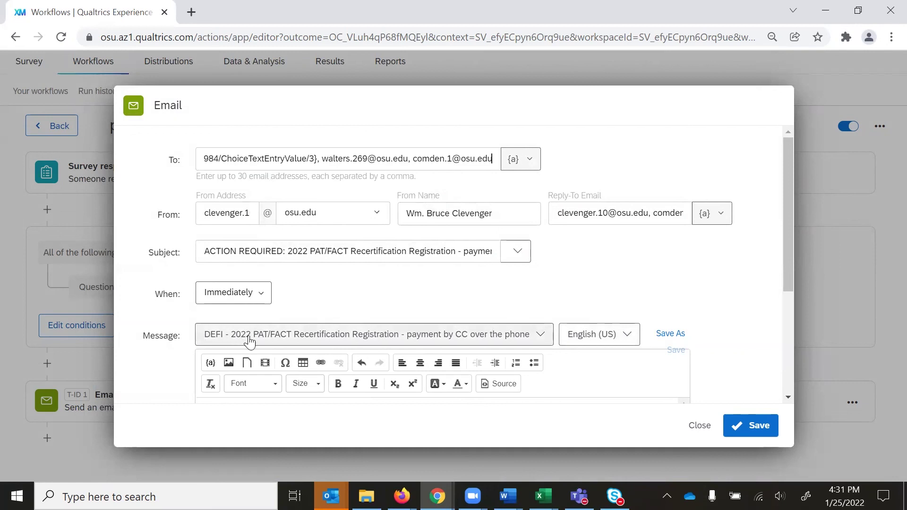
left_click(542, 336)
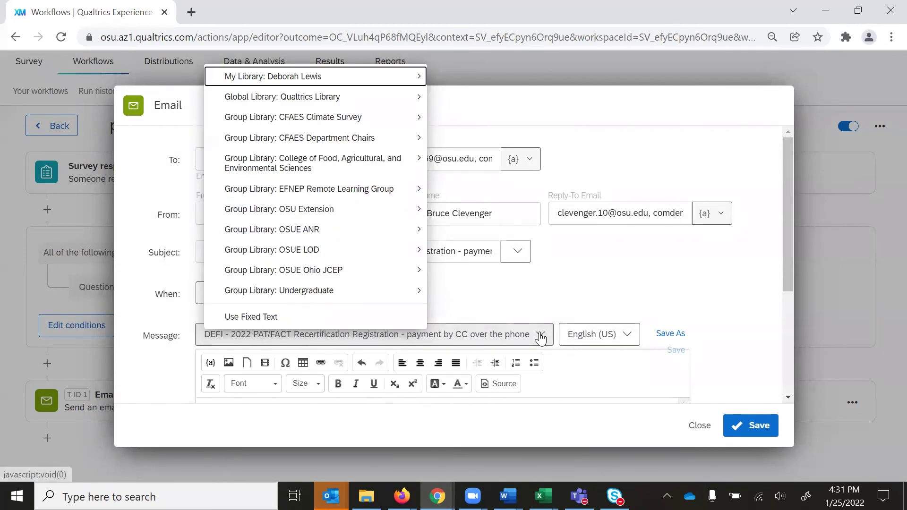
left_click(541, 337)
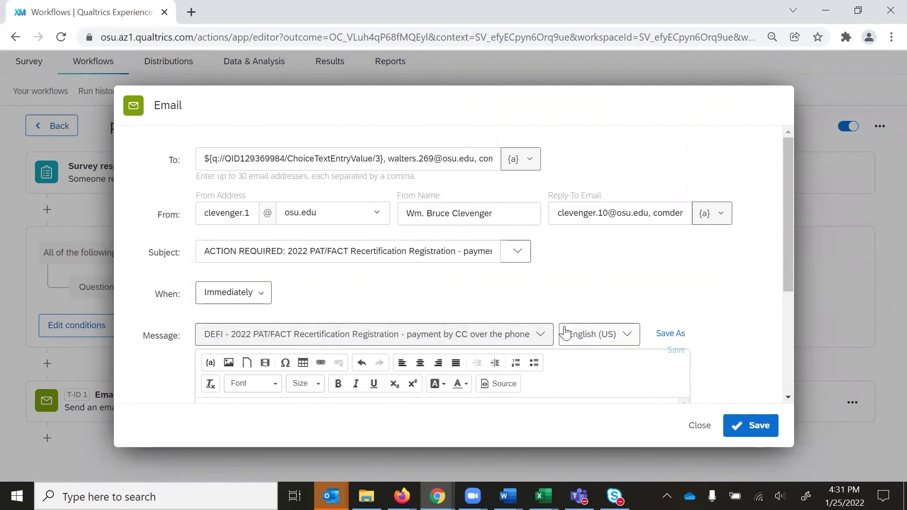
left_click(543, 336)
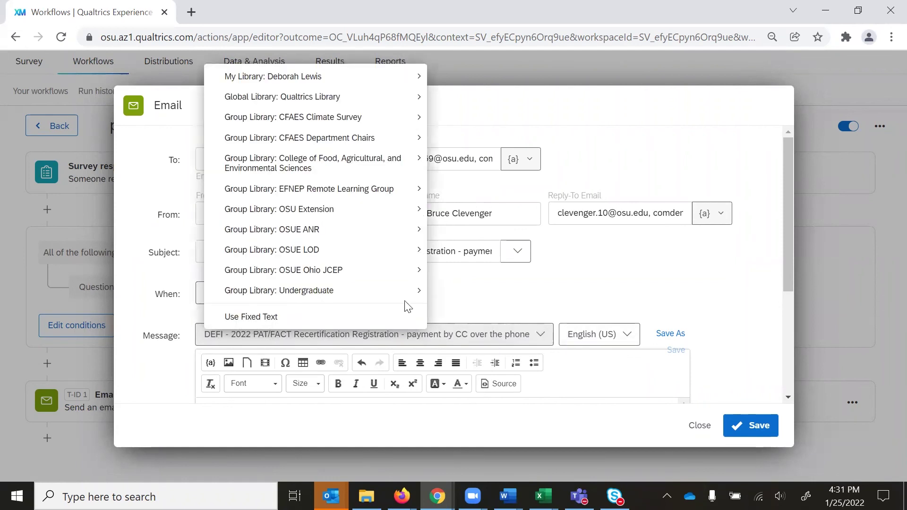
mouse_move(277, 82)
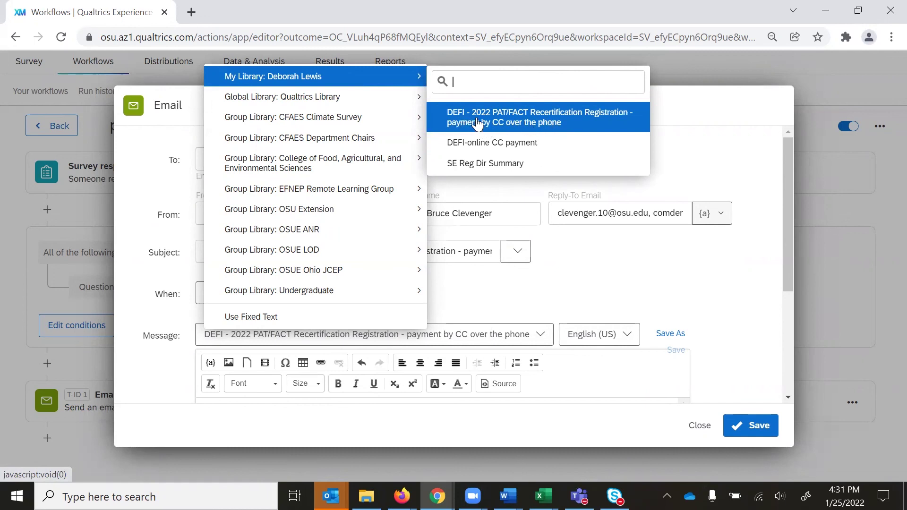
left_click(536, 120)
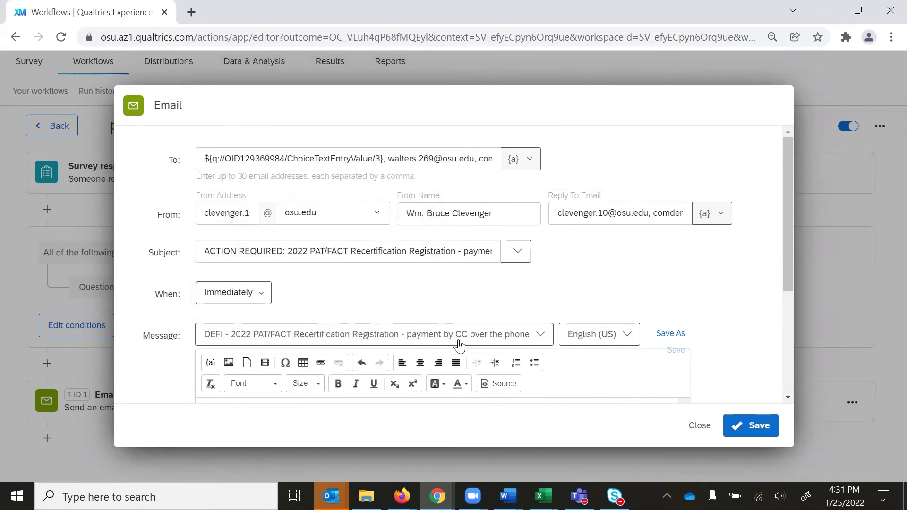
left_click(752, 431)
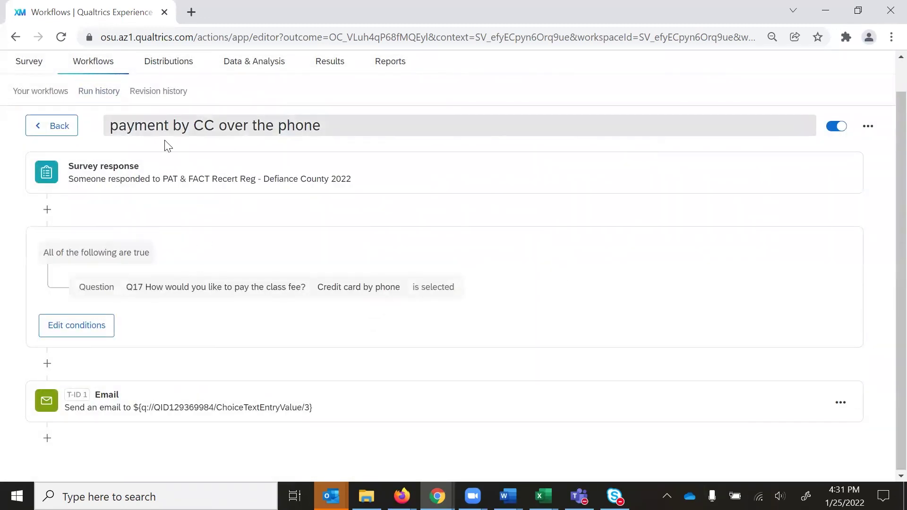
scroll(165, 144, "up", 1)
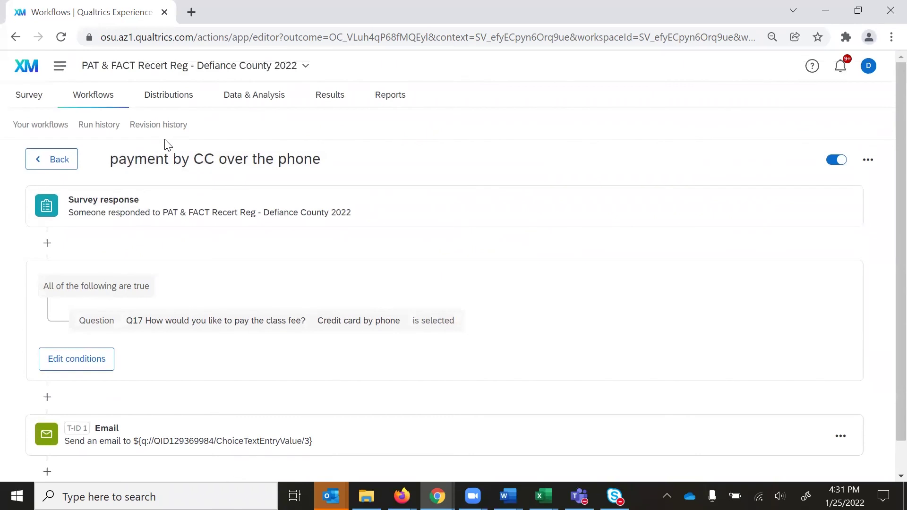
Step: Open Library > Messages Library and filter the Message Type to General Messages
left_click(60, 69)
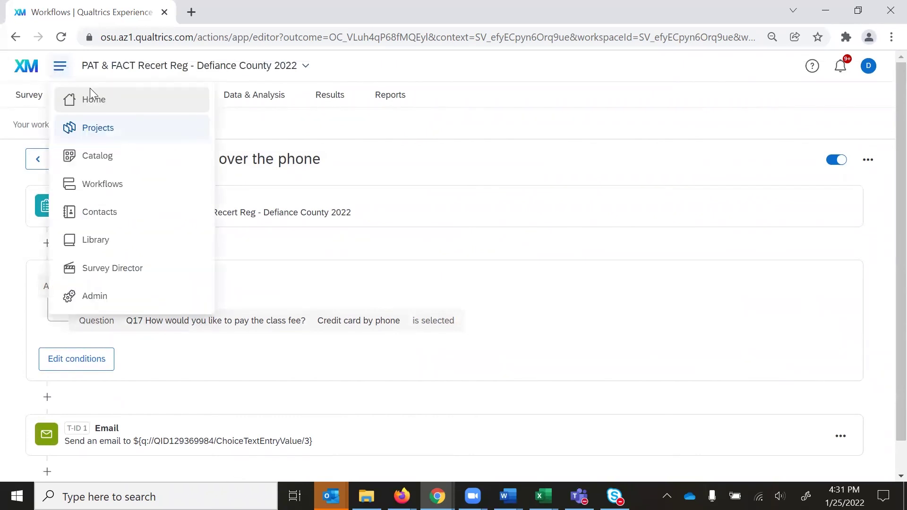
left_click(106, 242)
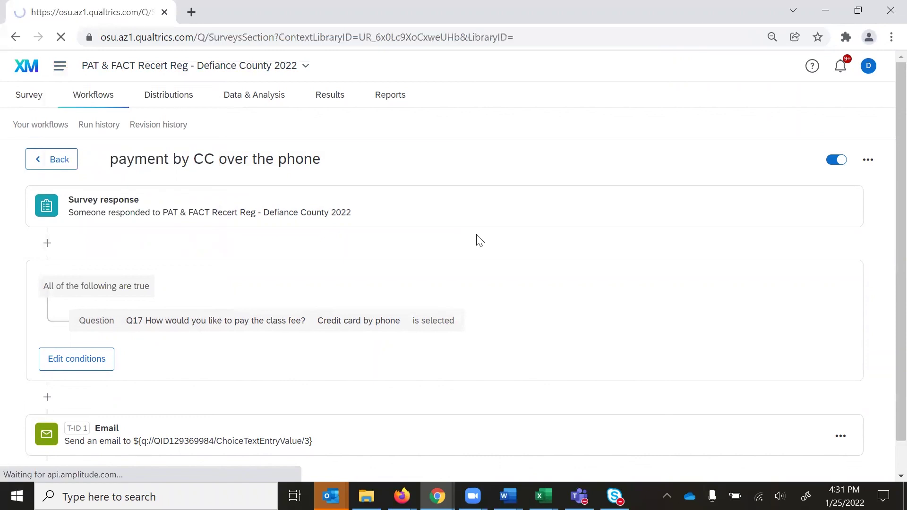
left_click(324, 96)
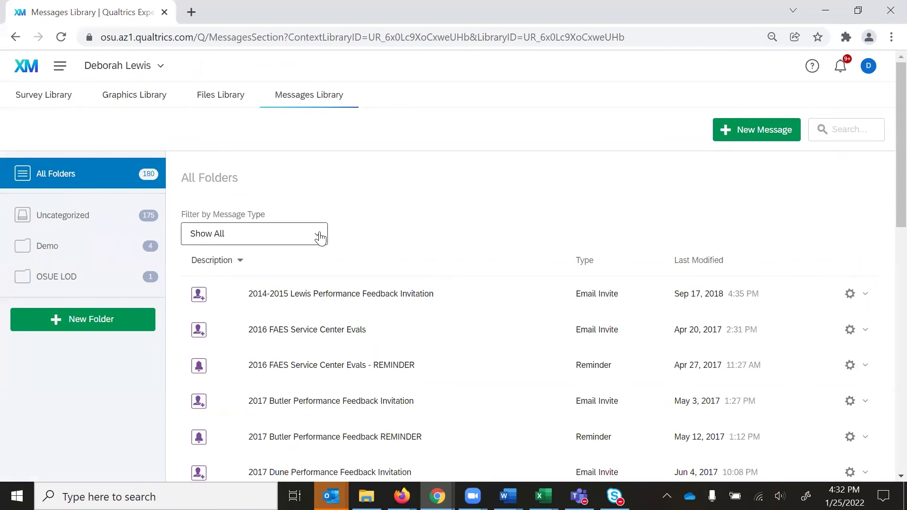
left_click(319, 236)
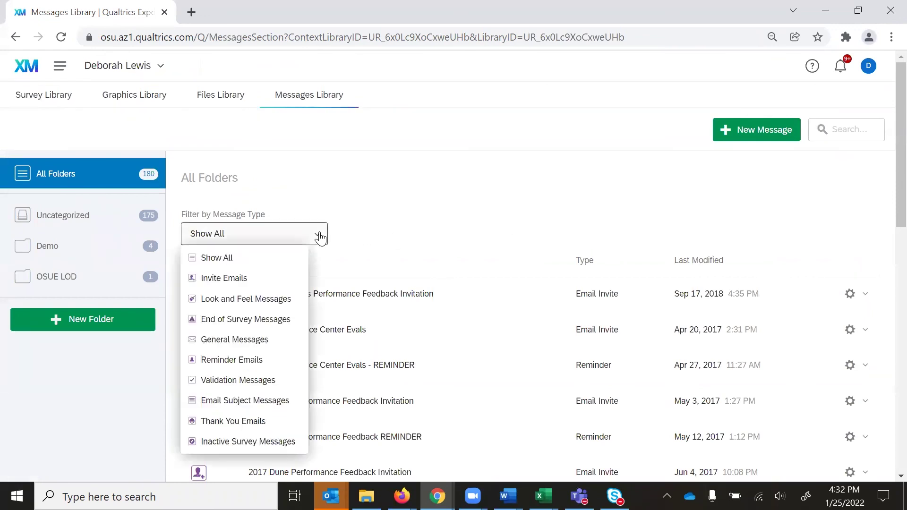
left_click(212, 340)
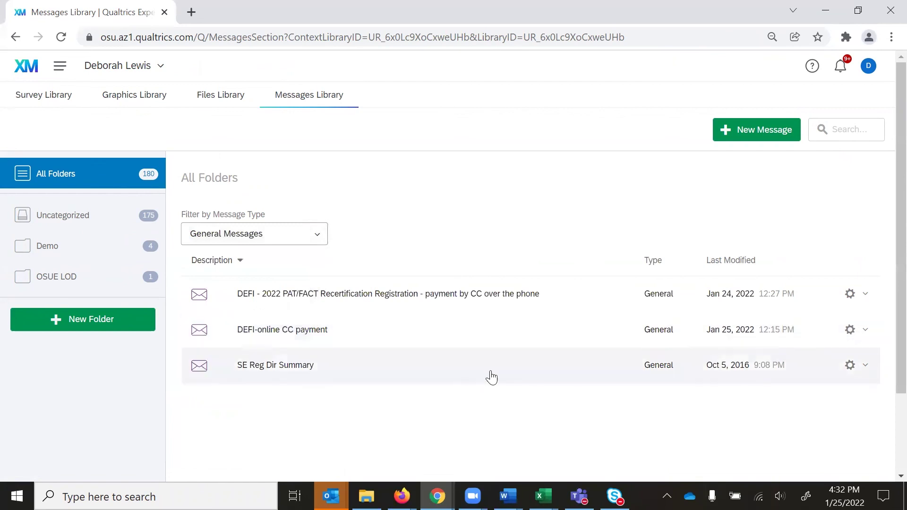